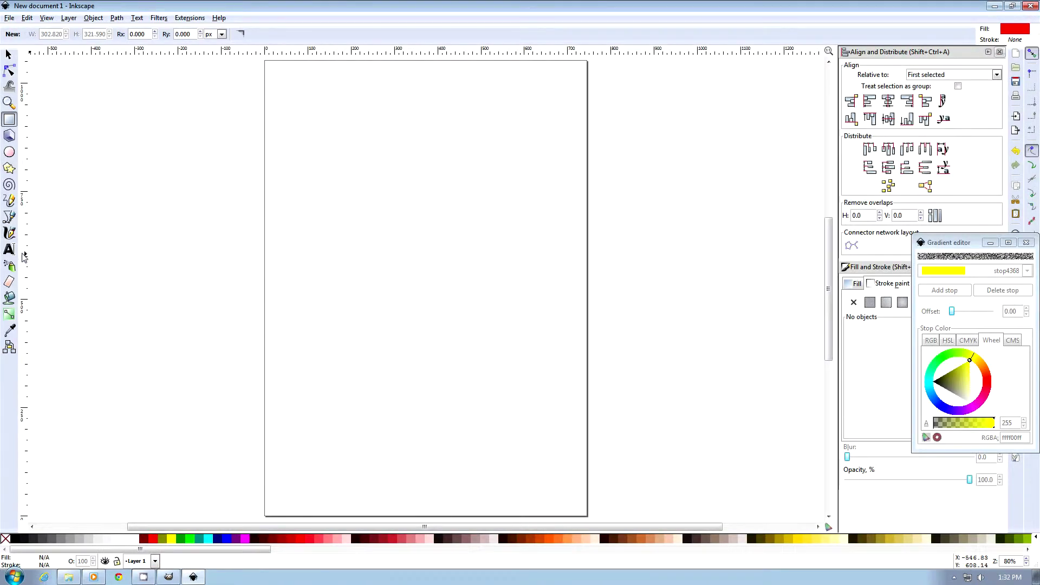
Create two separate text objects on the page, "3" and "STAGE", in SF Sports Night NS Upright at size 40.
left_click(9, 249)
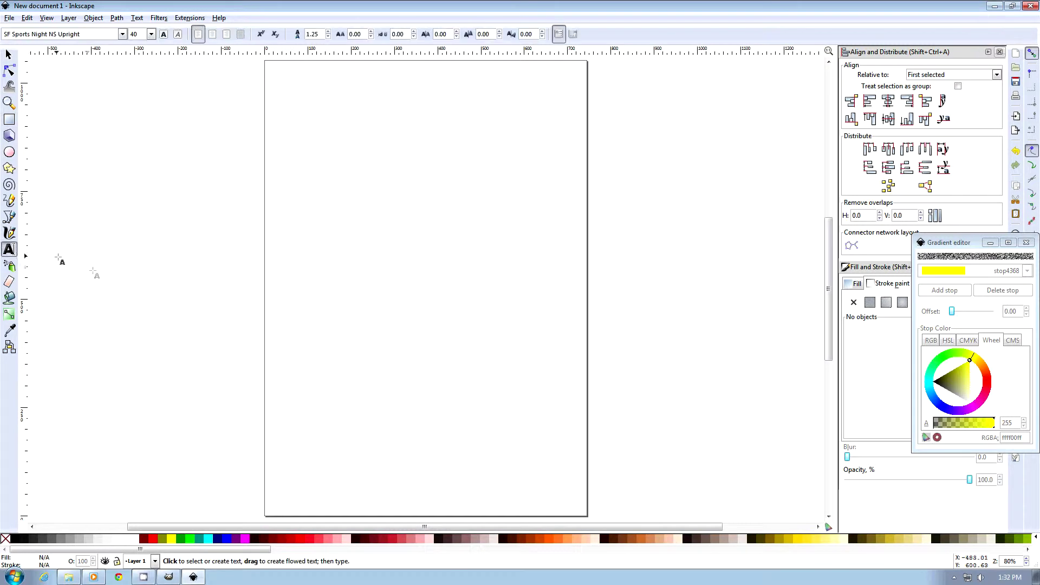
left_click(315, 244)
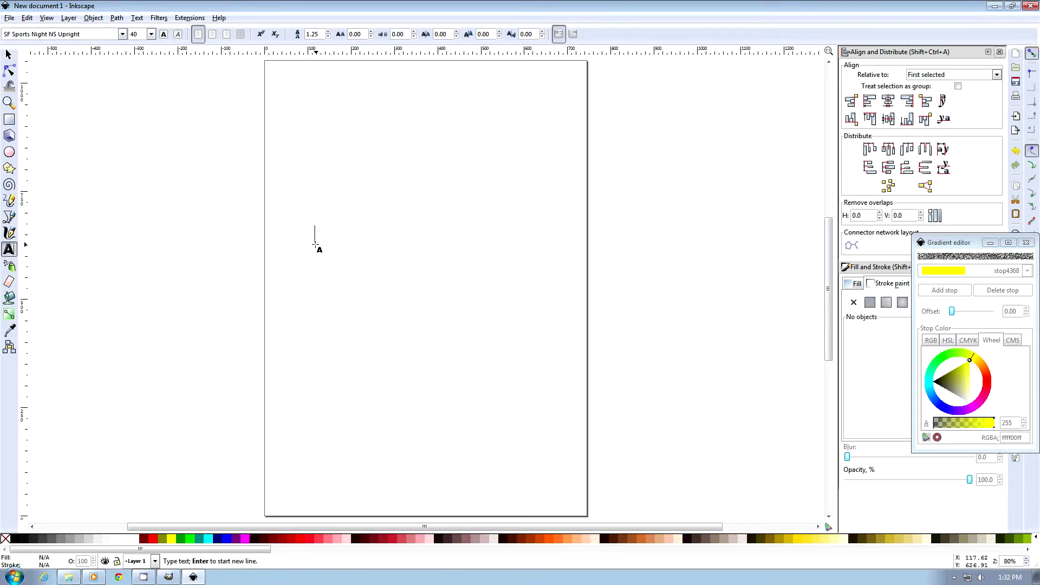
type("3")
left_click(356, 243)
type("STAGE")
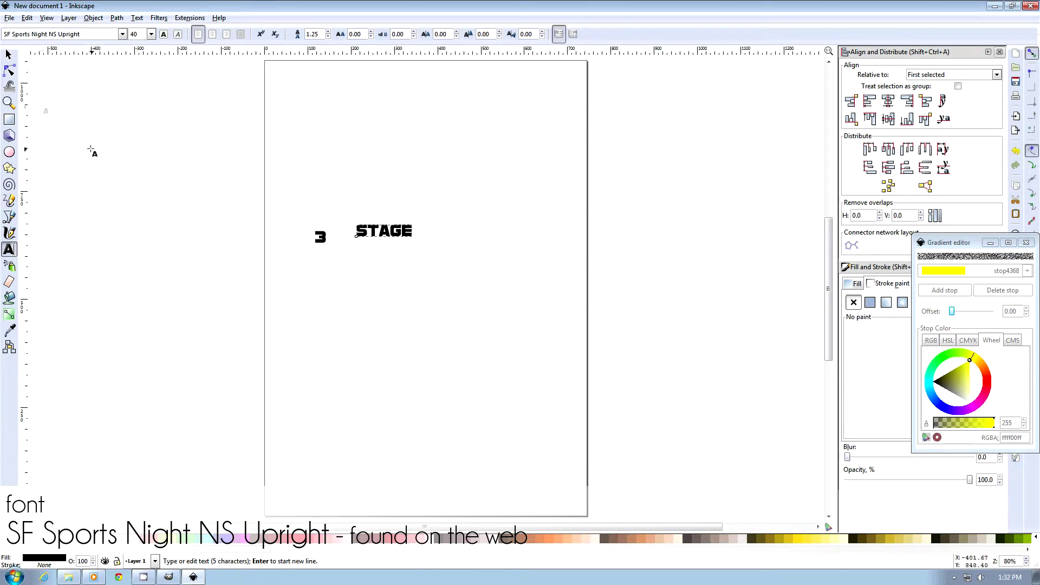
Move the STAGE text close beside the 3, roughly on the same line.
key("F1")
left_click_drag(368, 234, 330, 252)
scroll(329, 252, "up", 4)
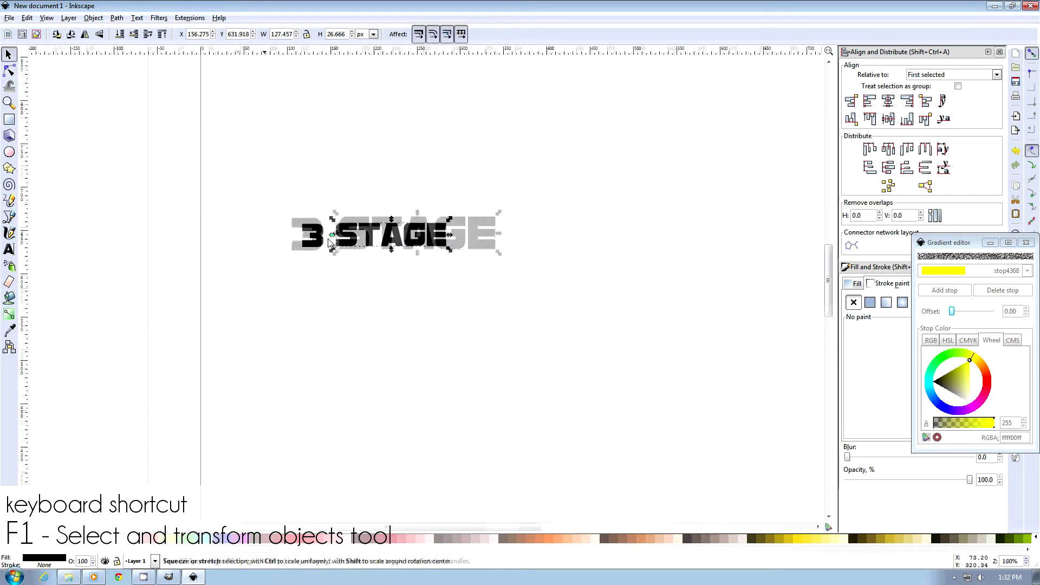
Align the top edges of the 3 and STAGE texts, using the 3 as the reference object.
left_click(318, 218)
left_click_drag(319, 218, 321, 216)
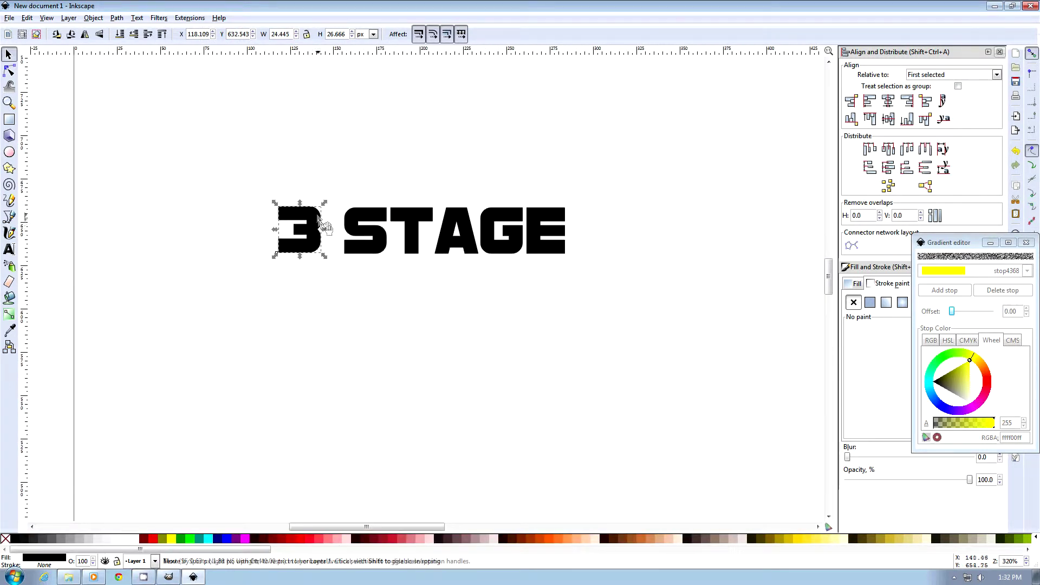
left_click(353, 222, "shift")
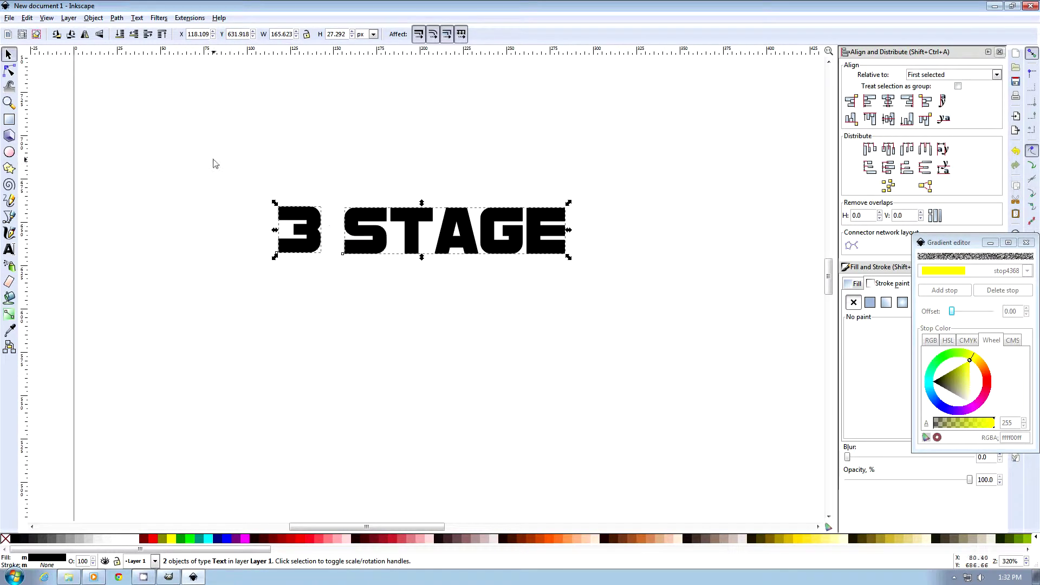
left_click(93, 18)
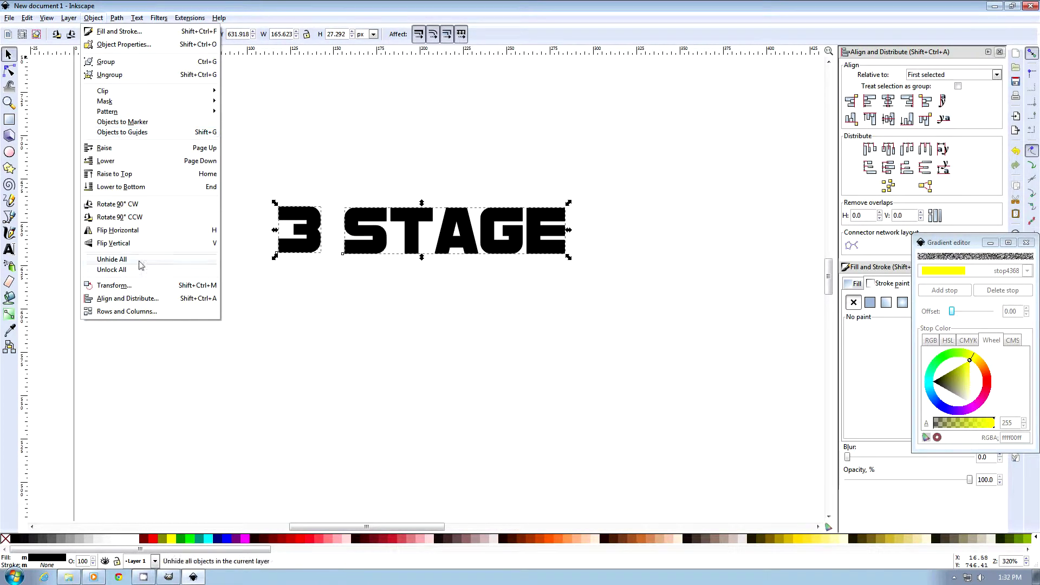
left_click(145, 301)
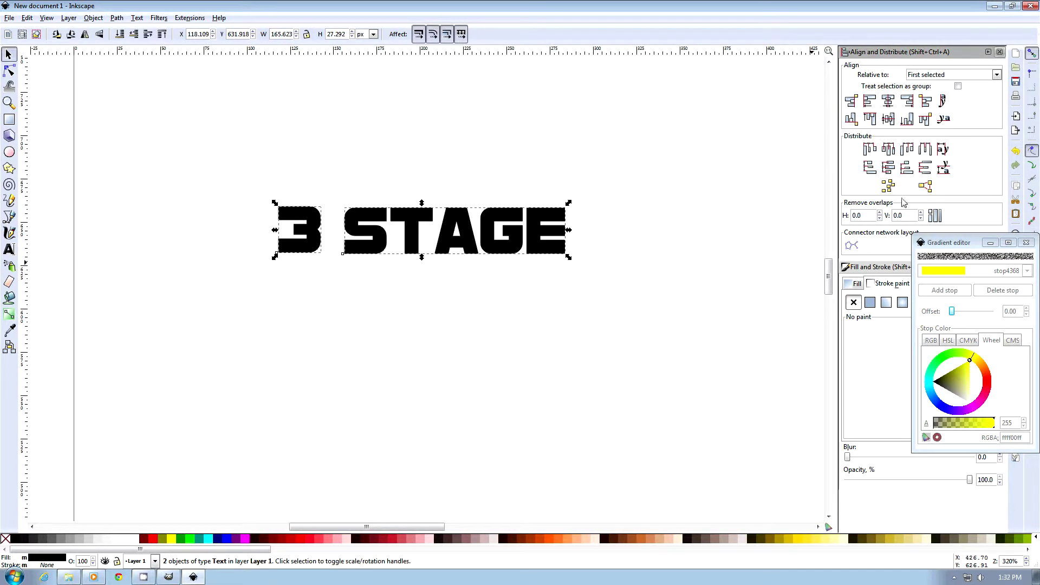
left_click(870, 119)
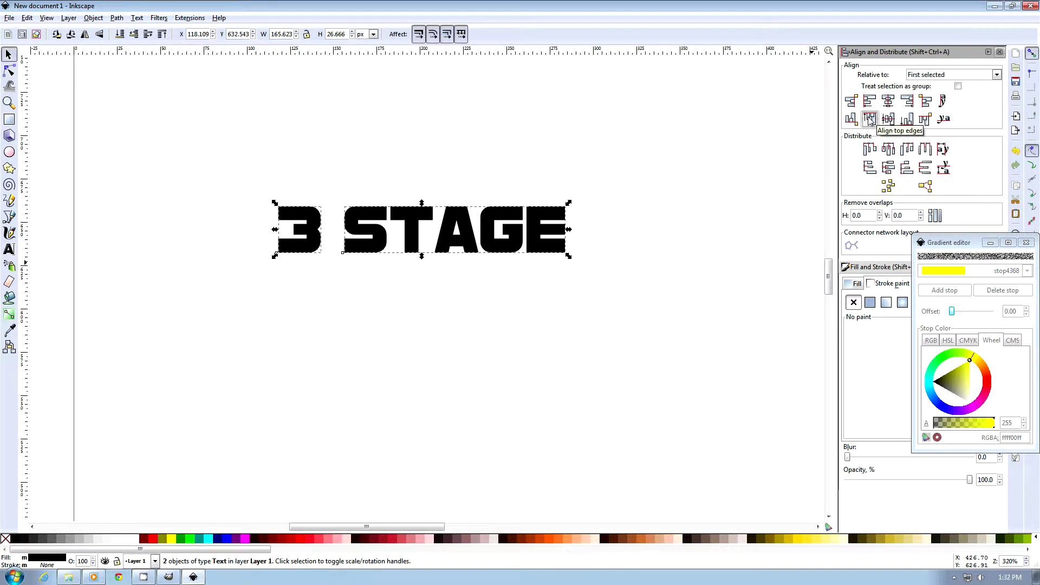
Nudge only the STAGE text 10 px towards the 3 to narrow the gap between them.
left_click(381, 185)
left_click(412, 223)
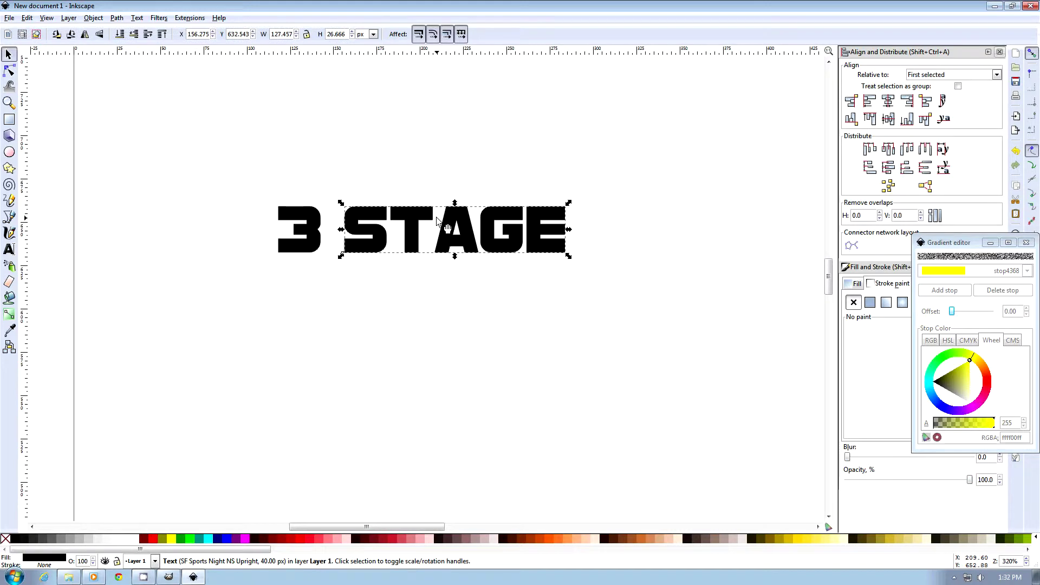
key("Left")
key("Left")
key("Left")
key("Left")
key("Left")
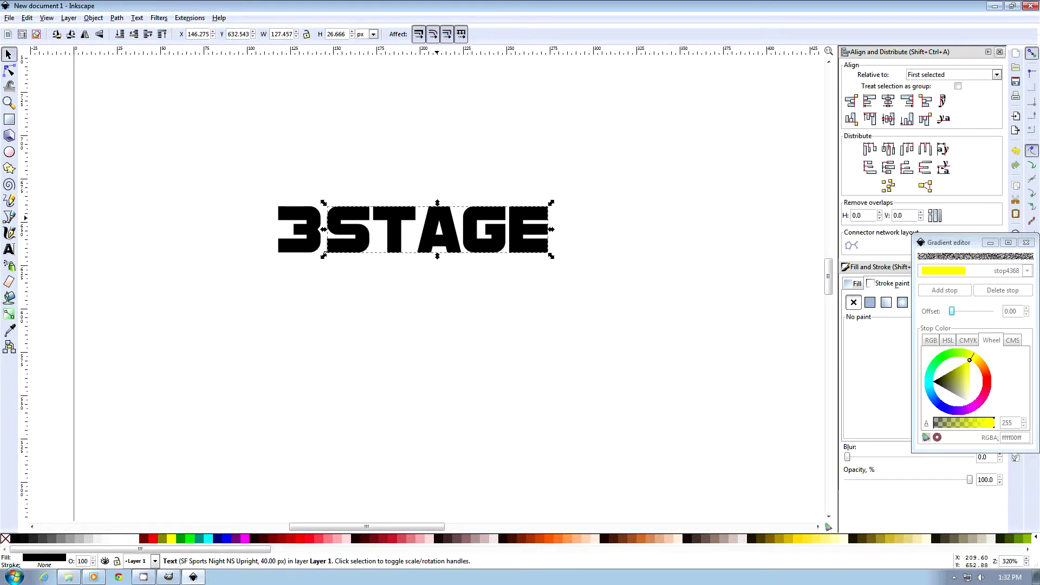
Scale the 3 and STAGE texts together proportionally to about 622 px wide, reaching the page's right edge.
left_click_drag(245, 162, 607, 296)
left_click_drag(551, 257, 709, 356)
scroll(709, 356, "down", 5)
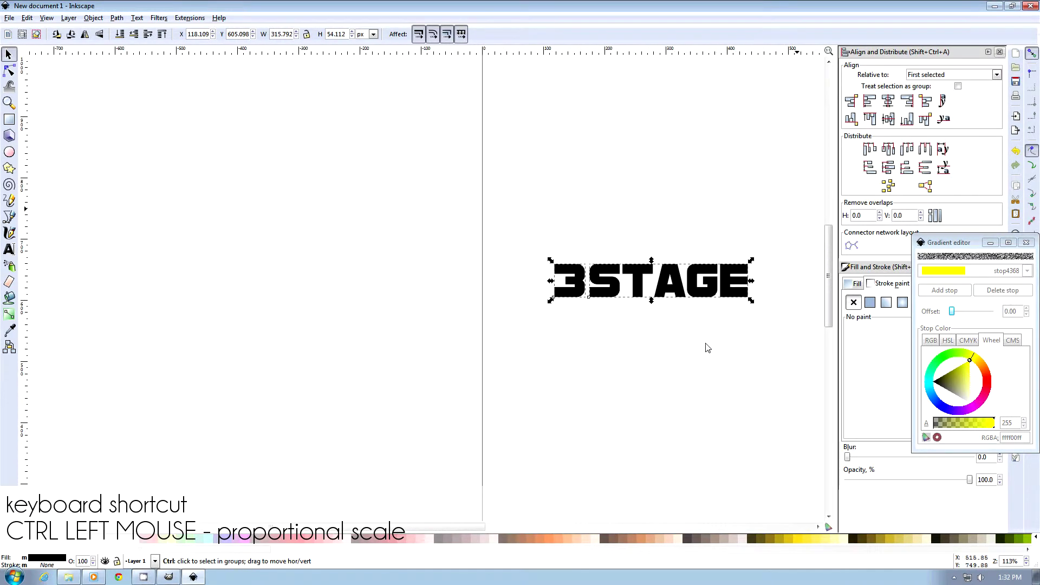
left_click_drag(730, 324, 832, 377)
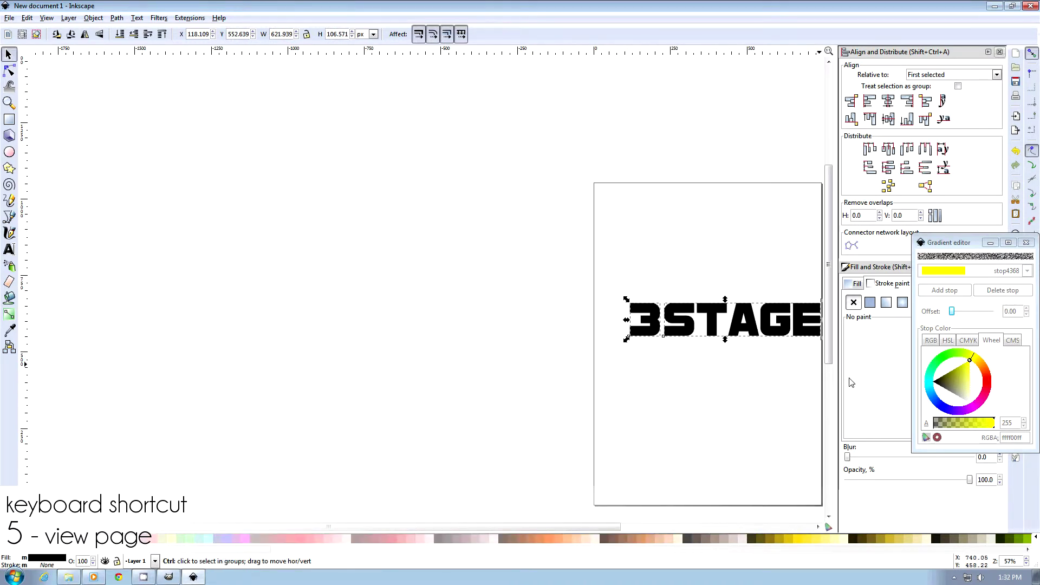
key("5")
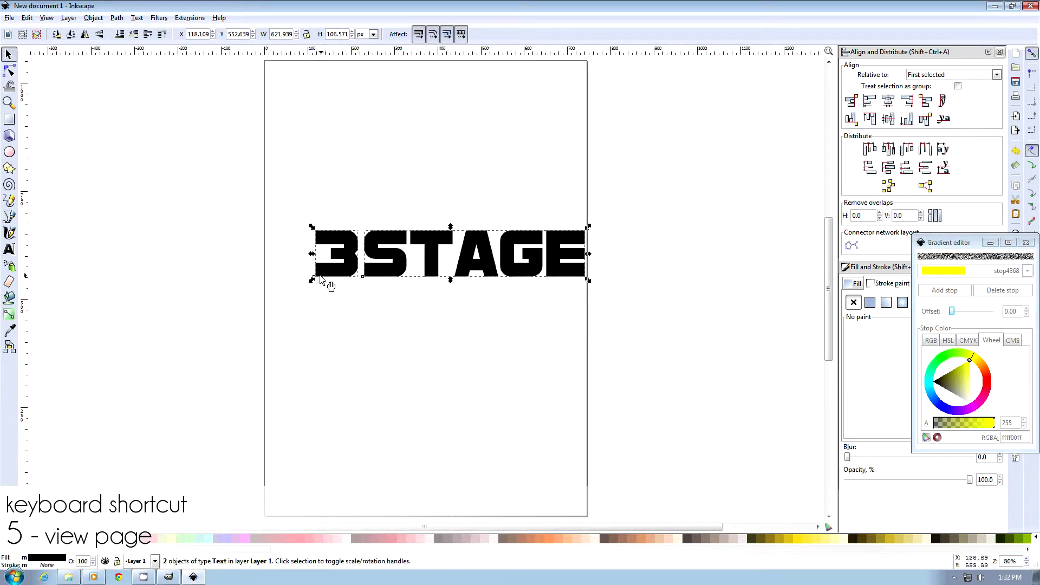
Draw a red square of about 206 px over the 3 and lower it behind the text.
left_click(10, 121)
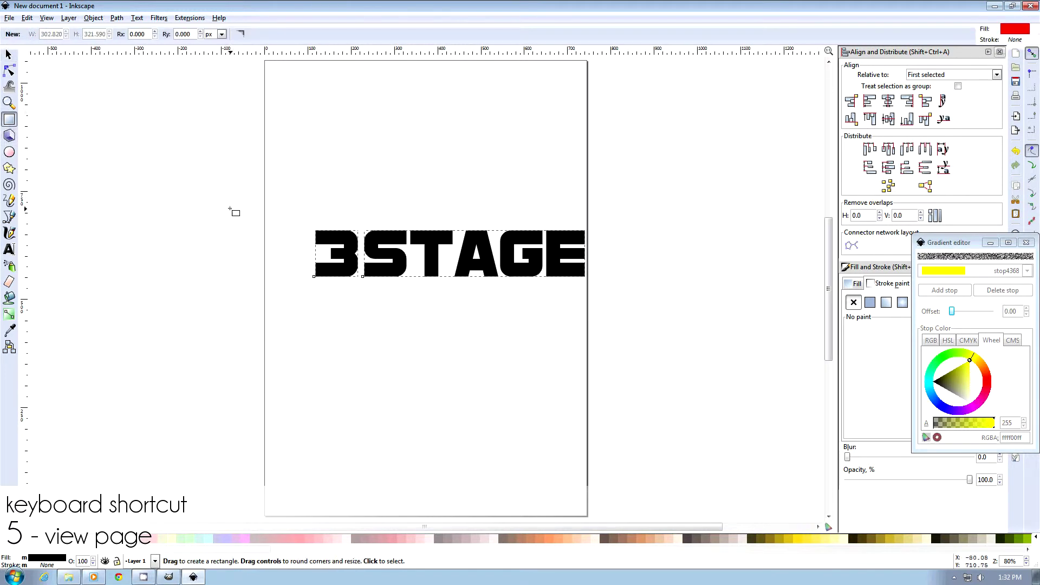
left_click_drag(274, 198, 363, 289)
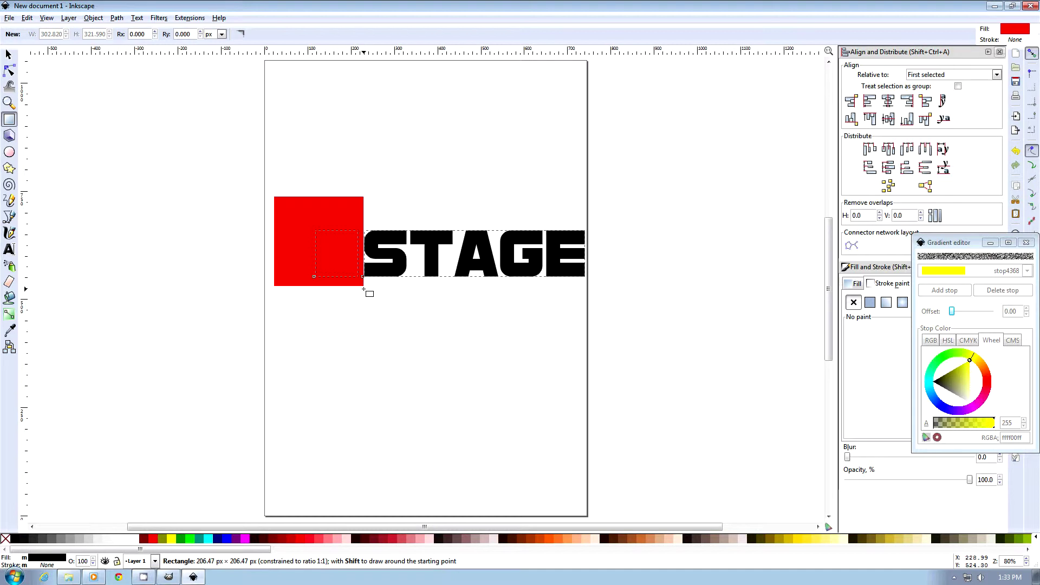
left_click_drag(364, 289, 364, 289)
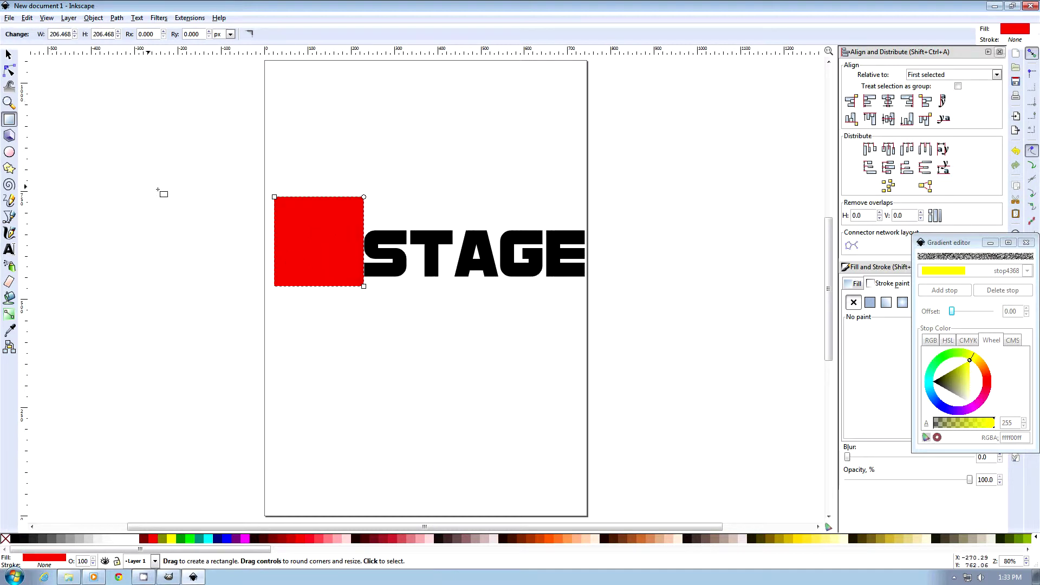
key("Page_Down")
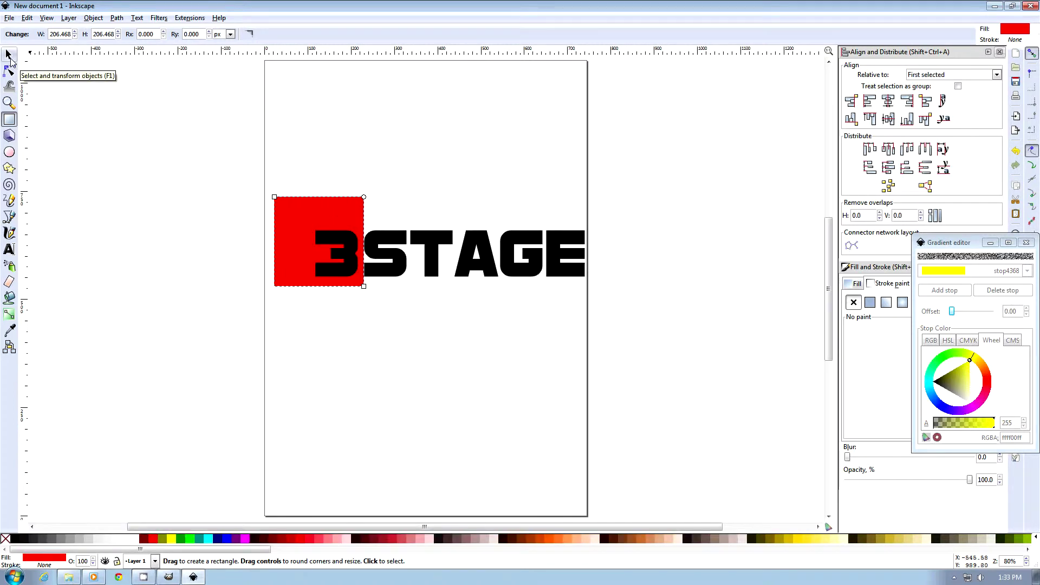
Nudge the red square up and left to about X 17.6, Y 545.4 px, so the 3 sits in its lower-right corner.
left_click(9, 56)
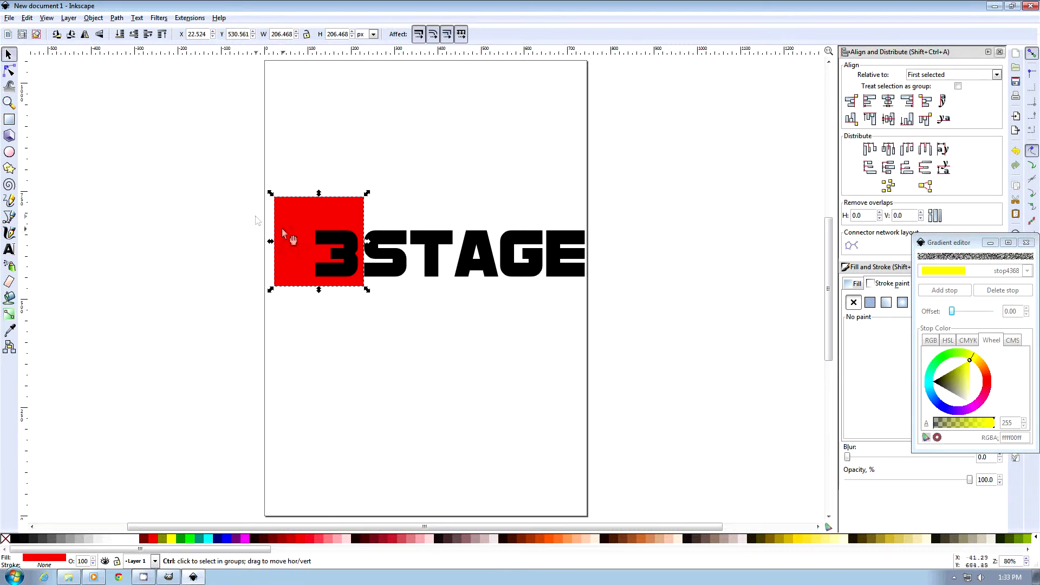
scroll(319, 248, "up", 3)
key("Up")
key("Up")
key("Up")
key("Up")
key("Up")
key("Up")
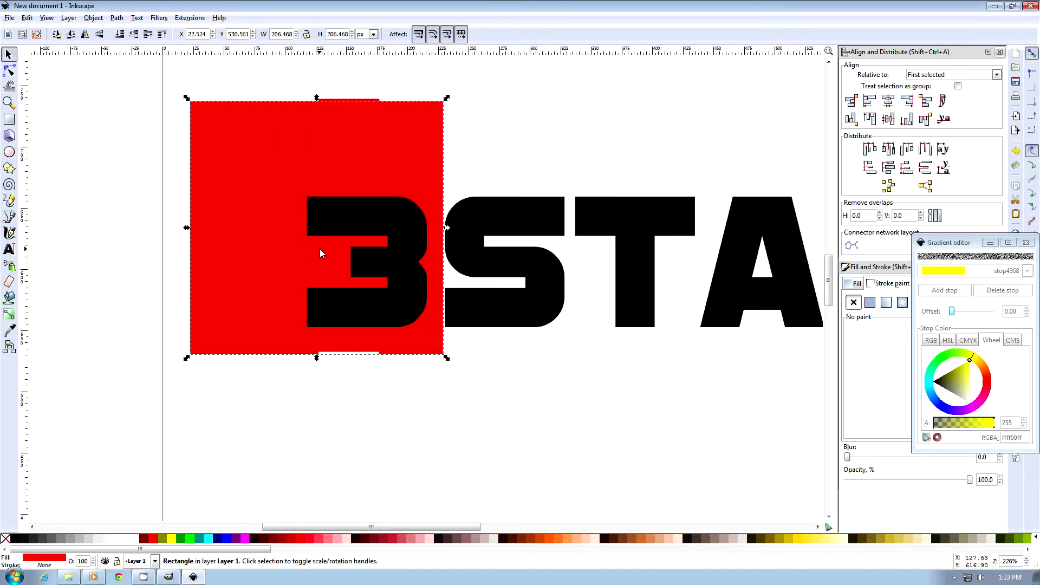
key("Left")
key("Up")
key("Left")
key("Left")
key("Right")
key("Left")
key("Right")
key("alt+Left")
key("alt+Left")
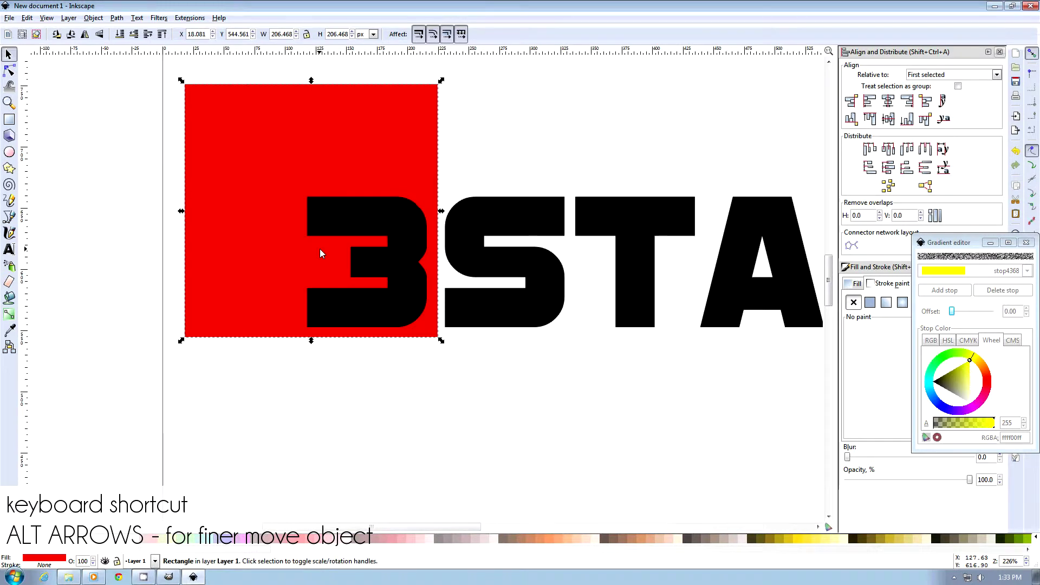
key("alt+Up")
key("alt+Up")
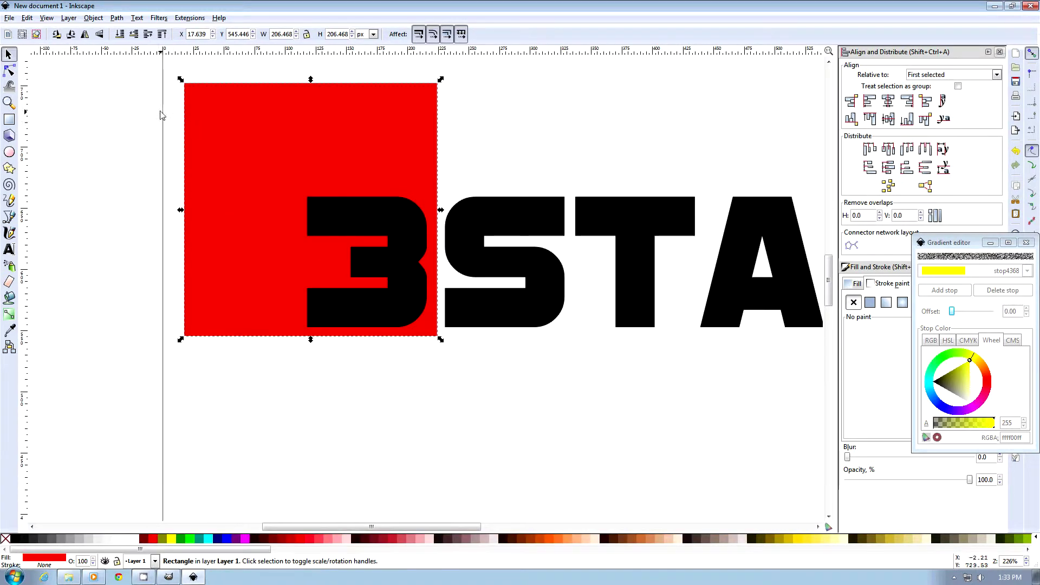
Round the red square's corners with a horizontal and vertical radius of 30 px.
left_click(9, 120)
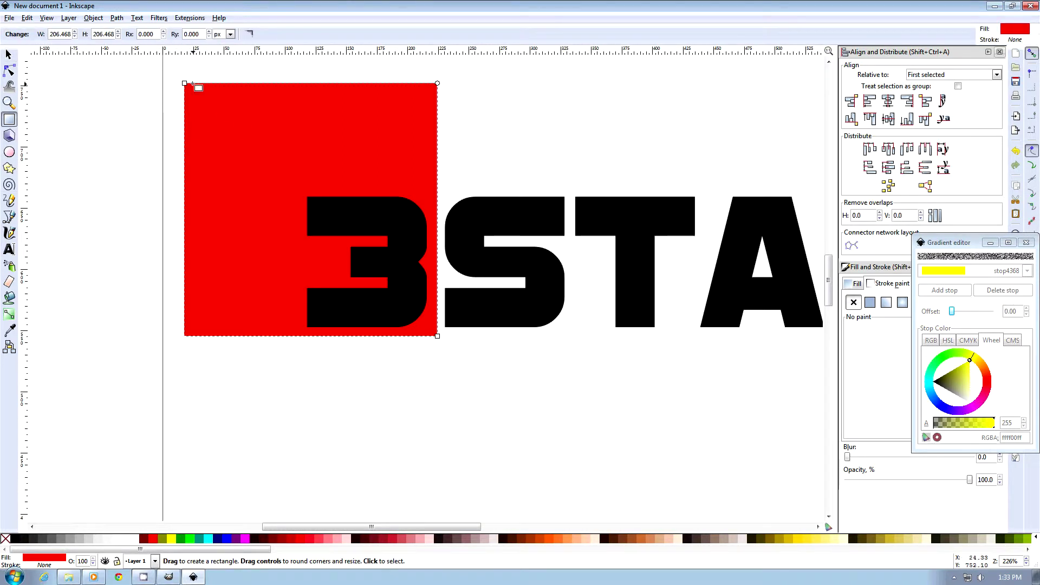
left_click_drag(155, 33, 134, 31)
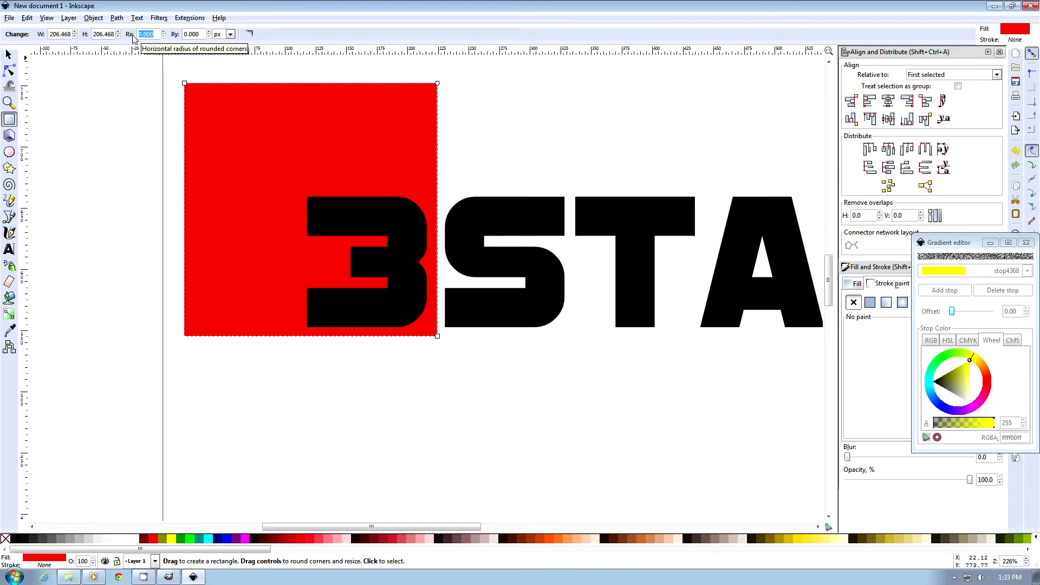
type("30")
key("Tab")
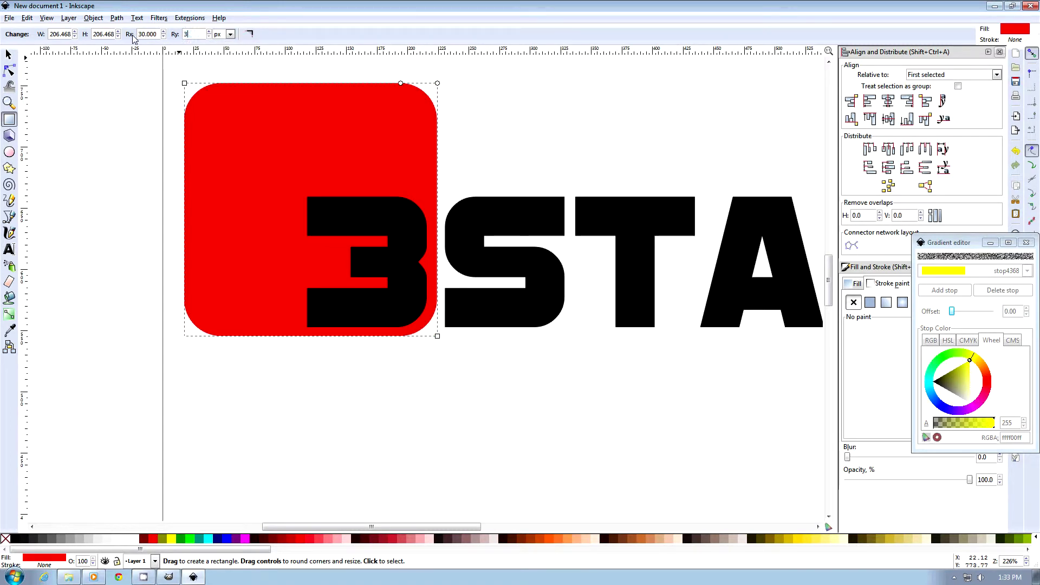
type("30")
key("Return")
Apply a near-vertical linear gradient to the STAGE text, running from the base of the letters to near their top.
left_click(9, 249)
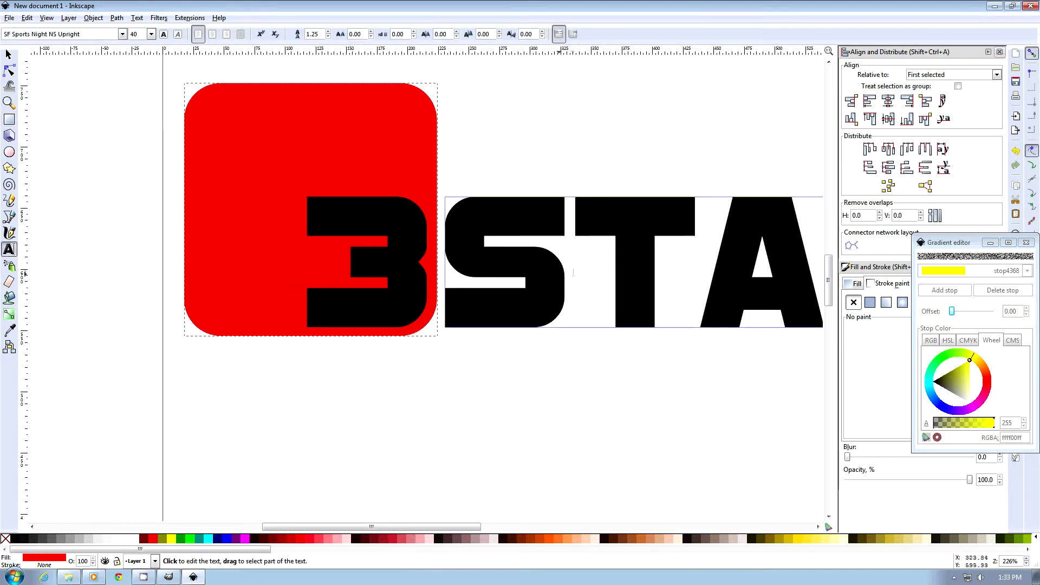
left_click(700, 260)
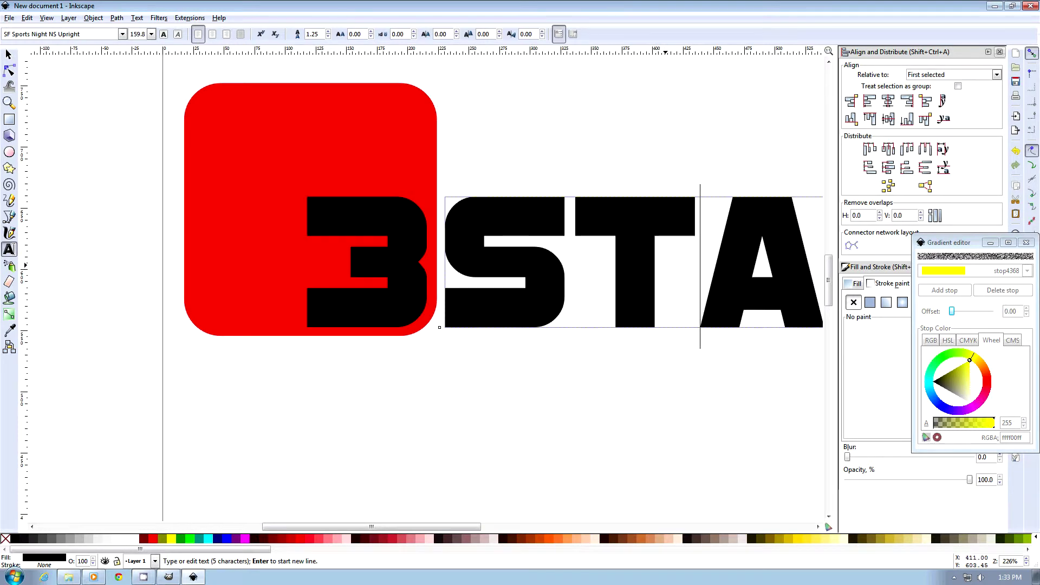
left_click(9, 314)
left_click_drag(688, 329, 692, 208)
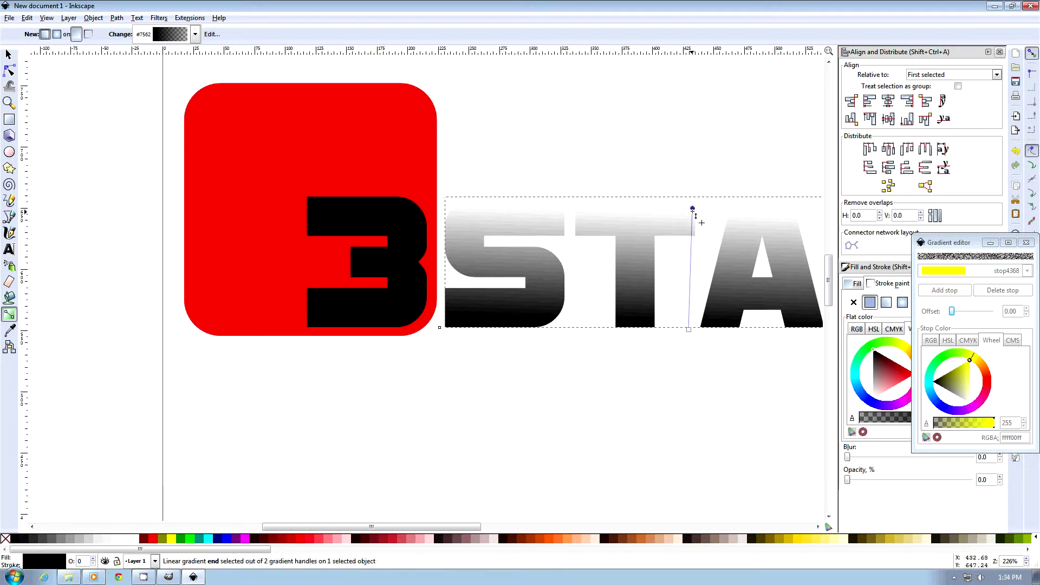
Try red on the upper stop of the STAGE gradient, then set that stop to medium gray.
left_click(694, 208)
left_click(154, 539)
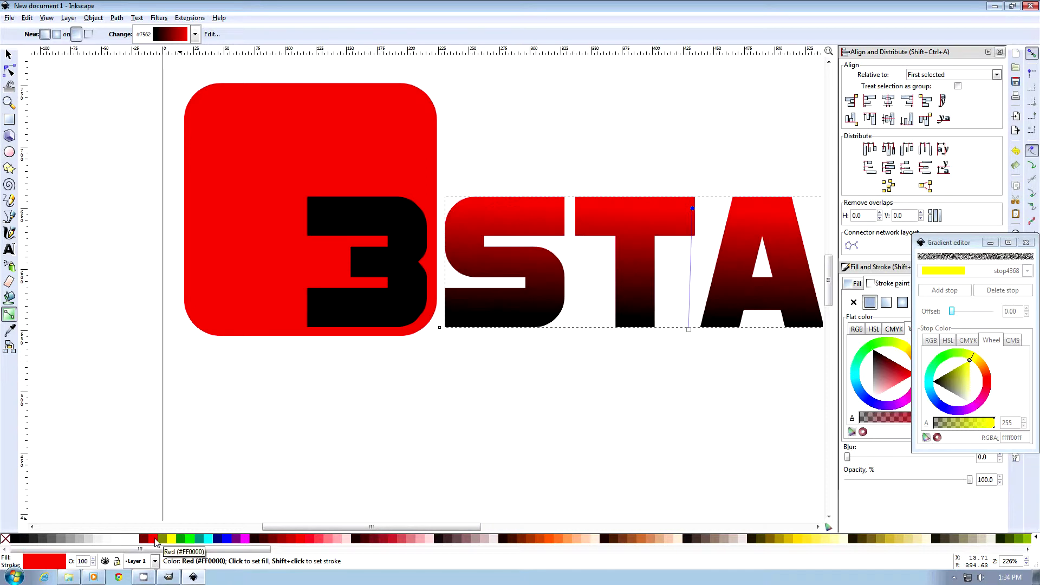
left_click(63, 539)
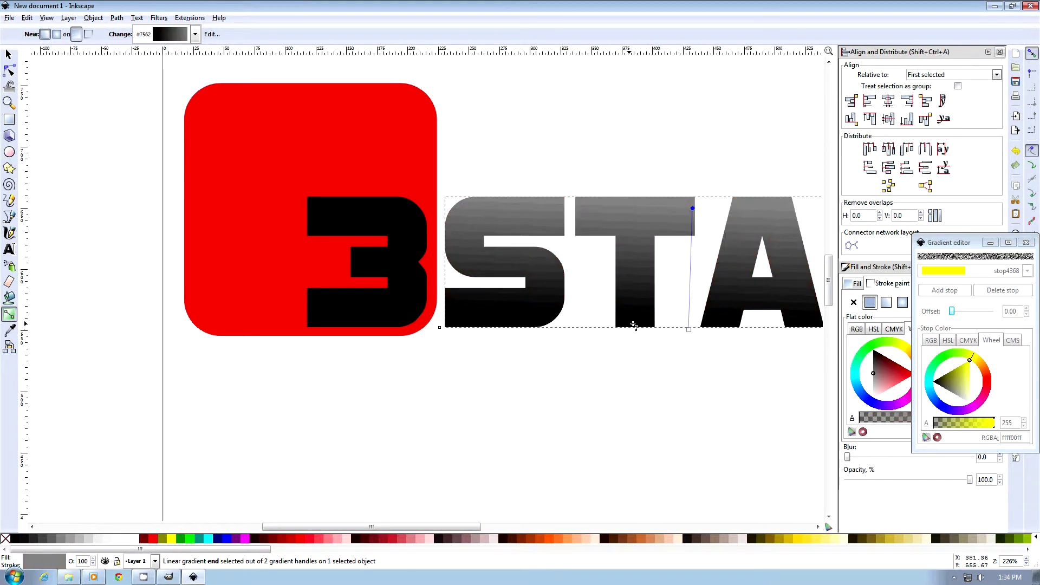
left_click(688, 329)
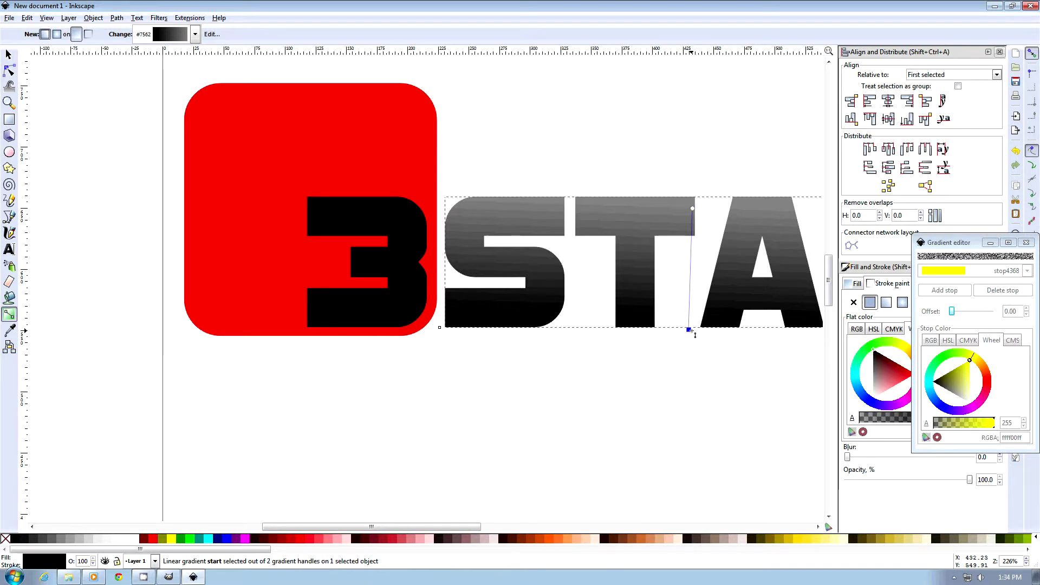
left_click(791, 536)
key("ctrl+z")
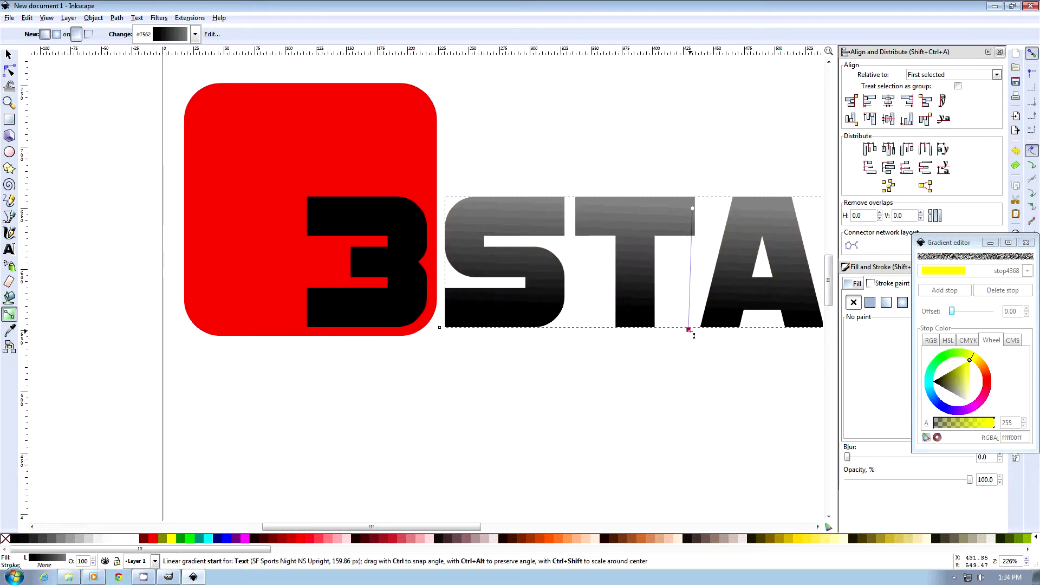
Fill the 3 in the red square with white.
left_click_drag(451, 528, 508, 531)
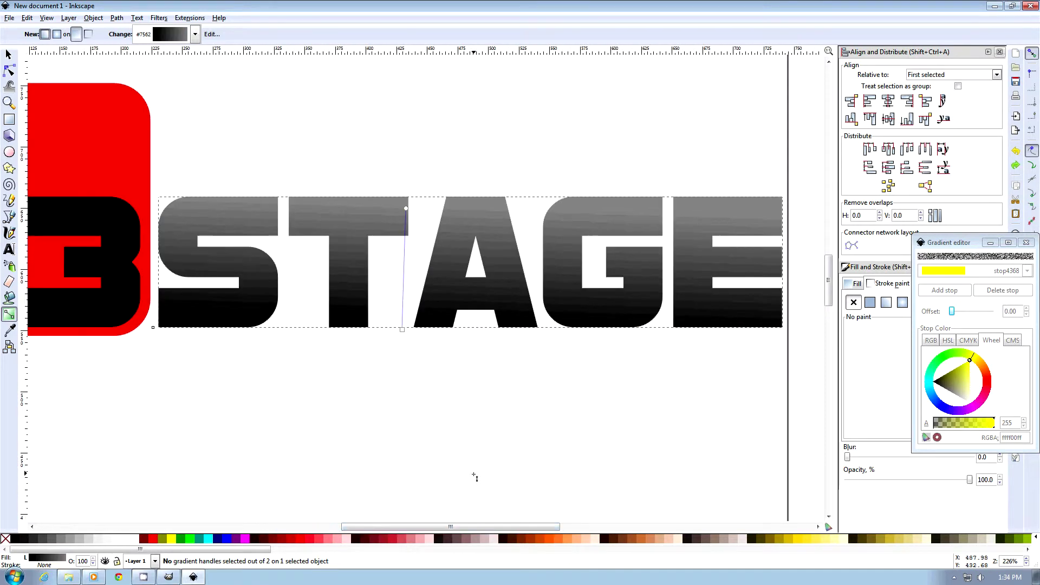
key("5")
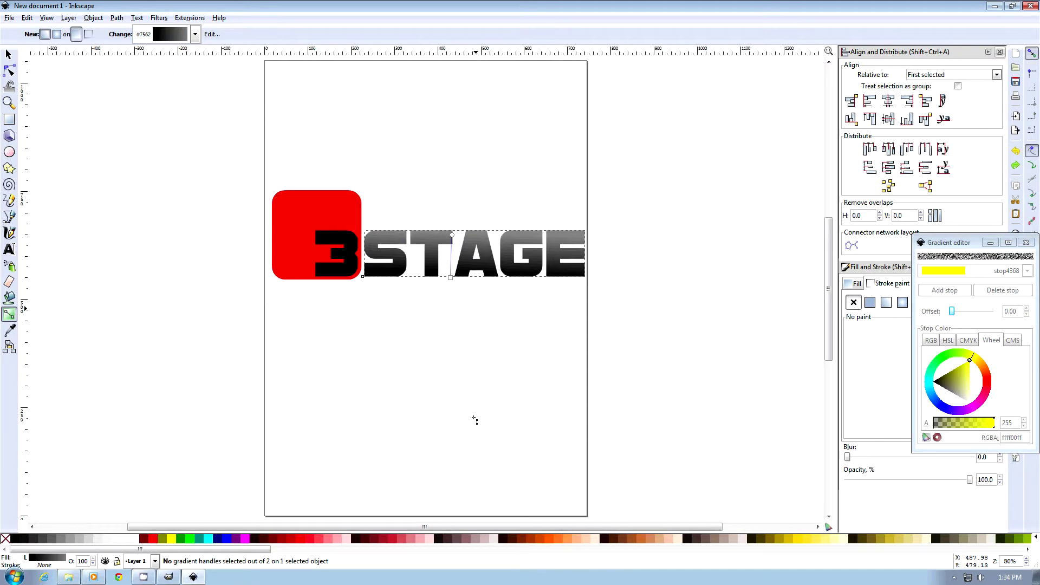
left_click(9, 55)
left_click(360, 279)
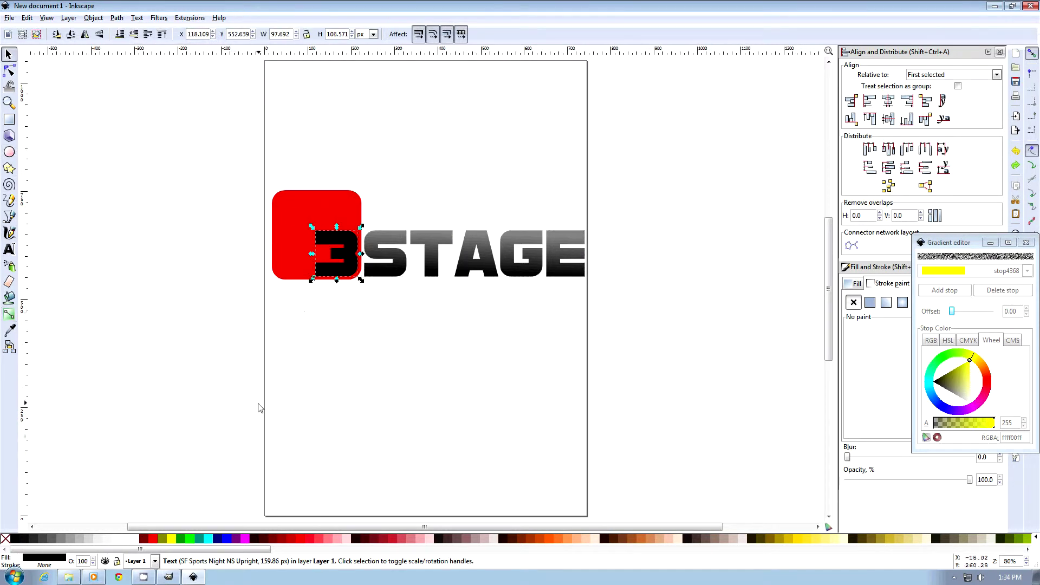
left_click(136, 539)
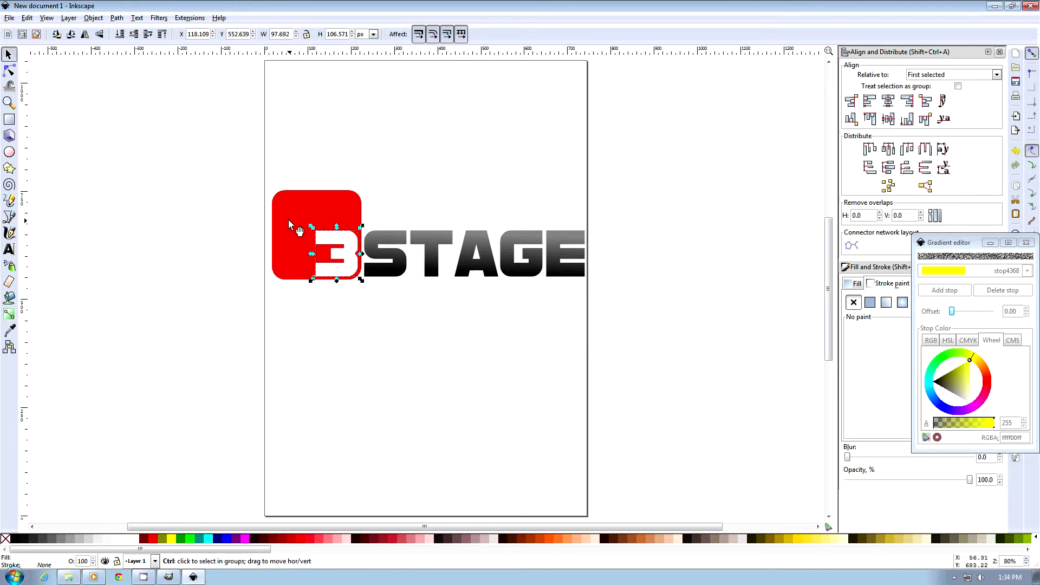
Try a red fill on the 3, then undo it.
scroll(288, 220, "up", 2, "ctrl")
scroll(611, 343, "down", 1, "ctrl")
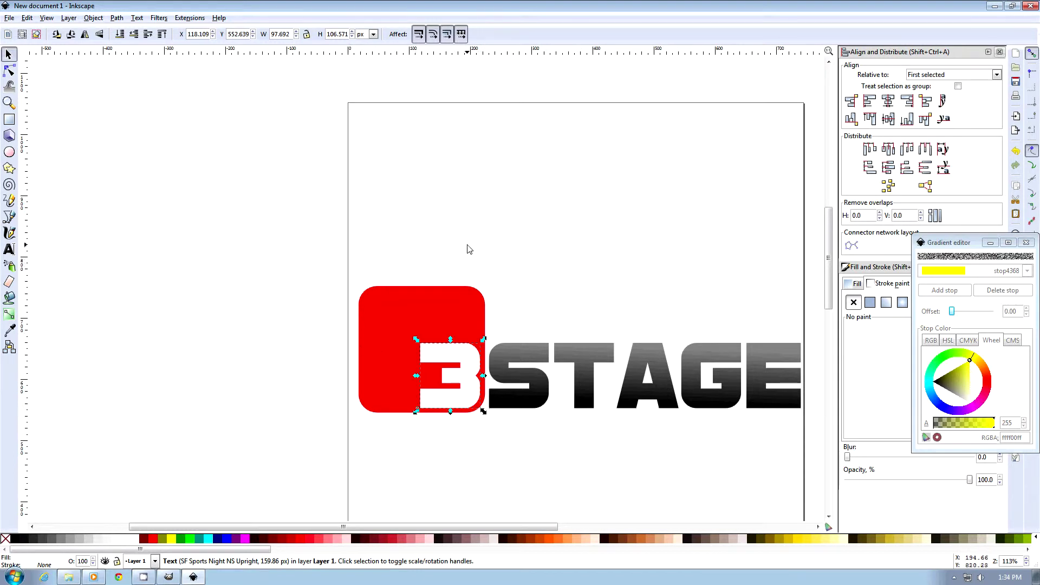
left_click(161, 537)
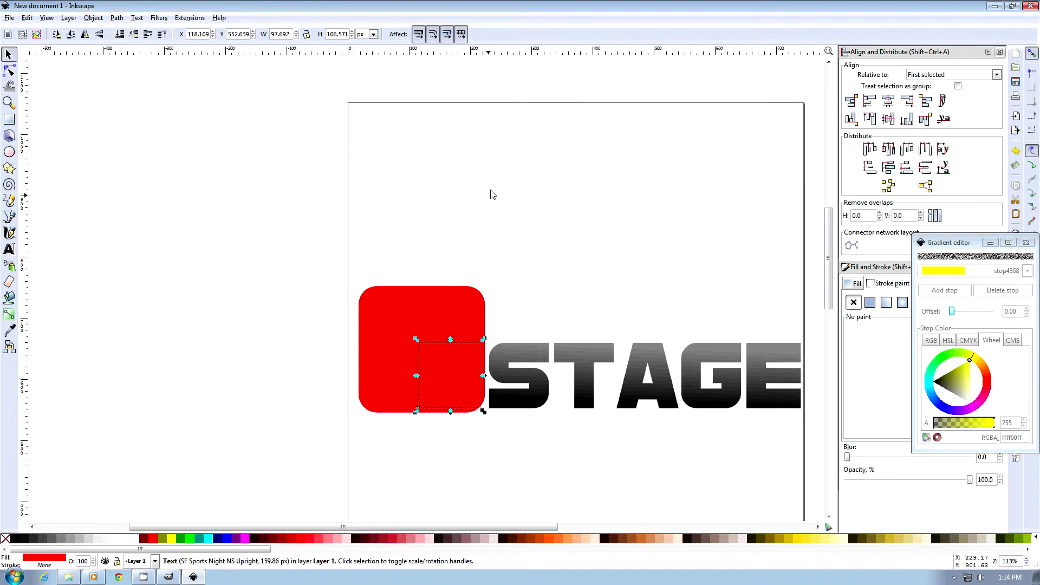
key("ctrl+z")
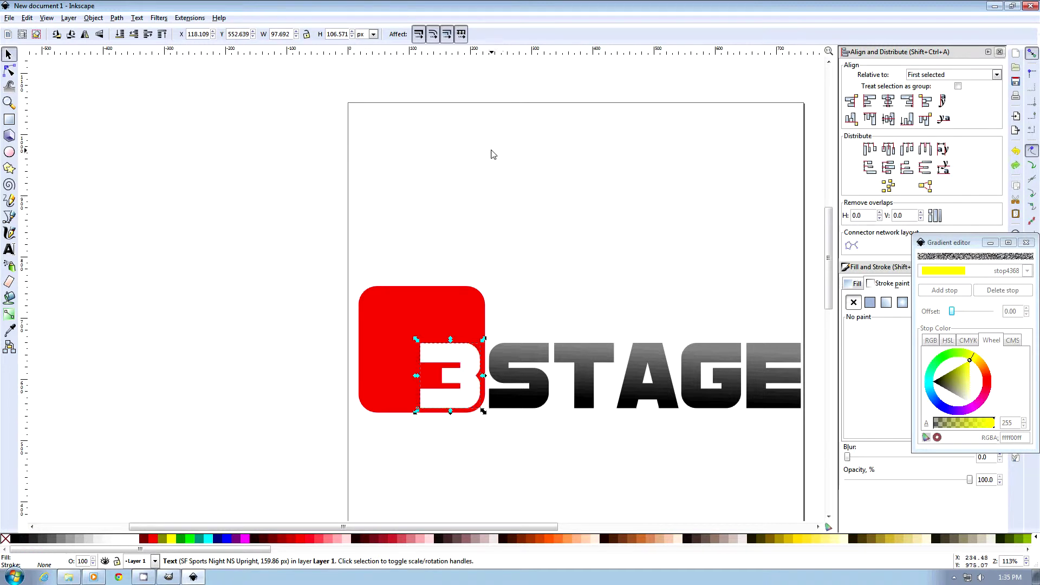
Draw a red circle about 185 px wide above the logo and cover most of it with a navy circle about 221 px wide.
left_click(10, 152)
left_click_drag(459, 136, 597, 249)
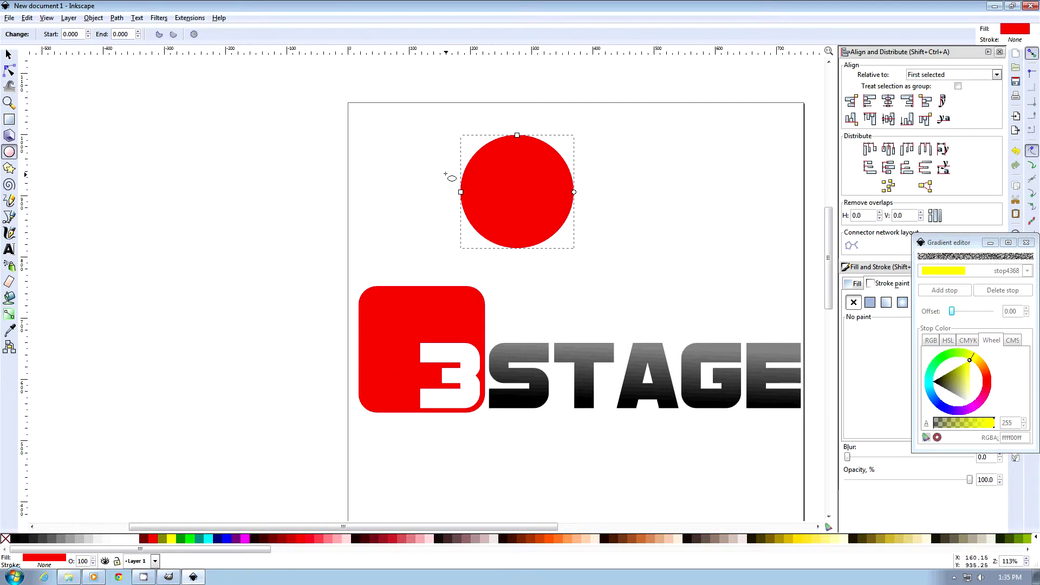
mouse_move(434, 169)
left_mouse_down()
mouse_move(585, 274)
mouse_move(583, 305)
left_mouse_up()
left_click(222, 538)
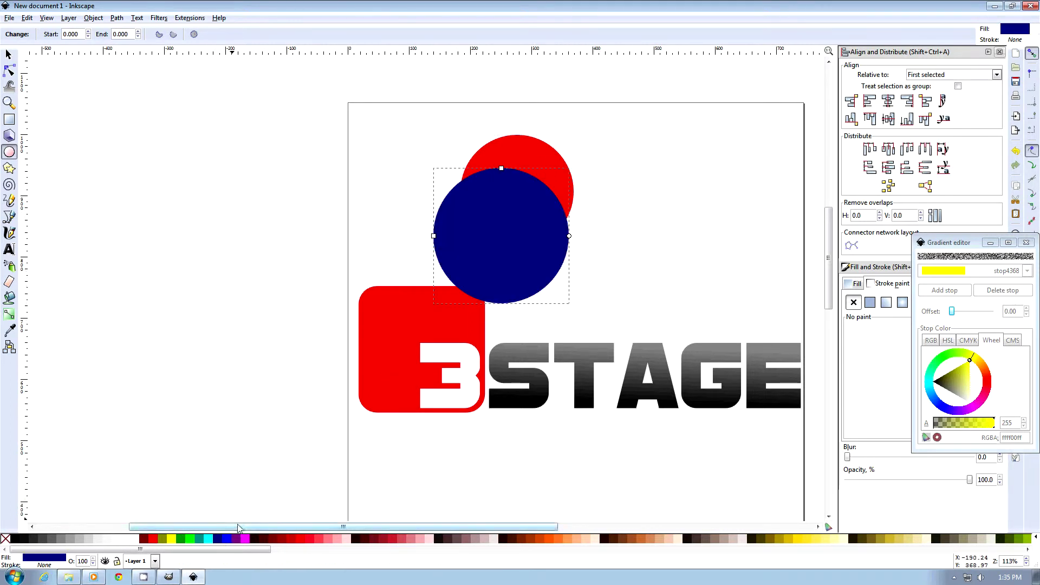
left_click(8, 55)
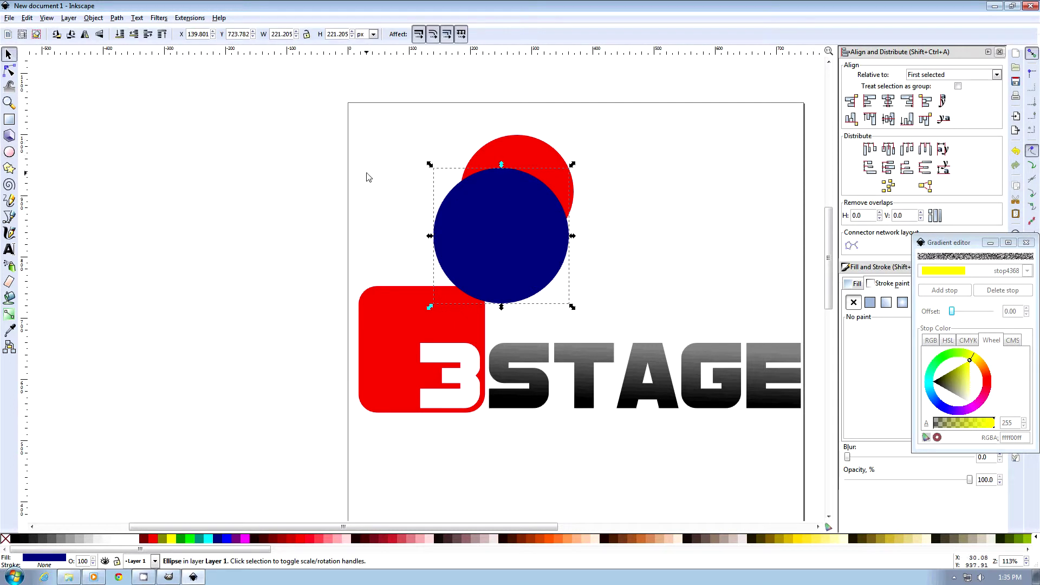
left_click_drag(523, 228, 550, 197)
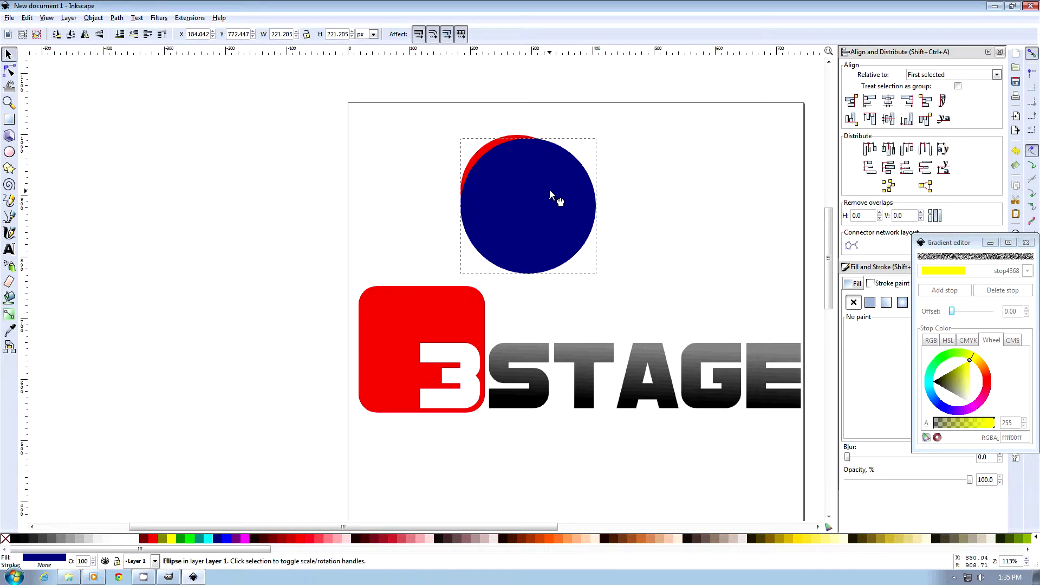
Subtract the navy circle from the red one with Difference, then delete the remaining crescent.
left_click(496, 162, "alt")
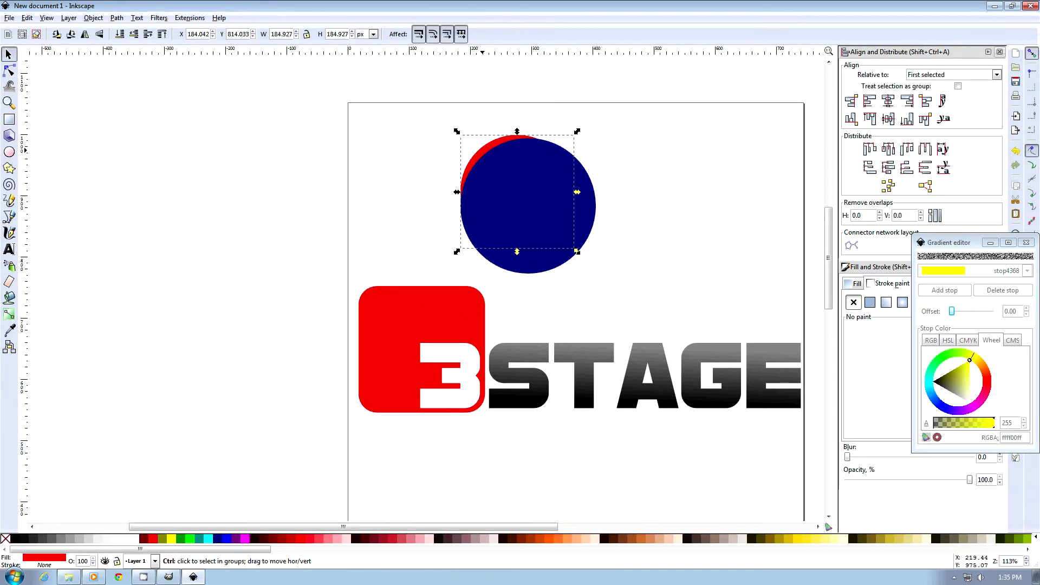
left_click(595, 204)
left_click(491, 154)
left_click(512, 142)
left_click(596, 192, "shift")
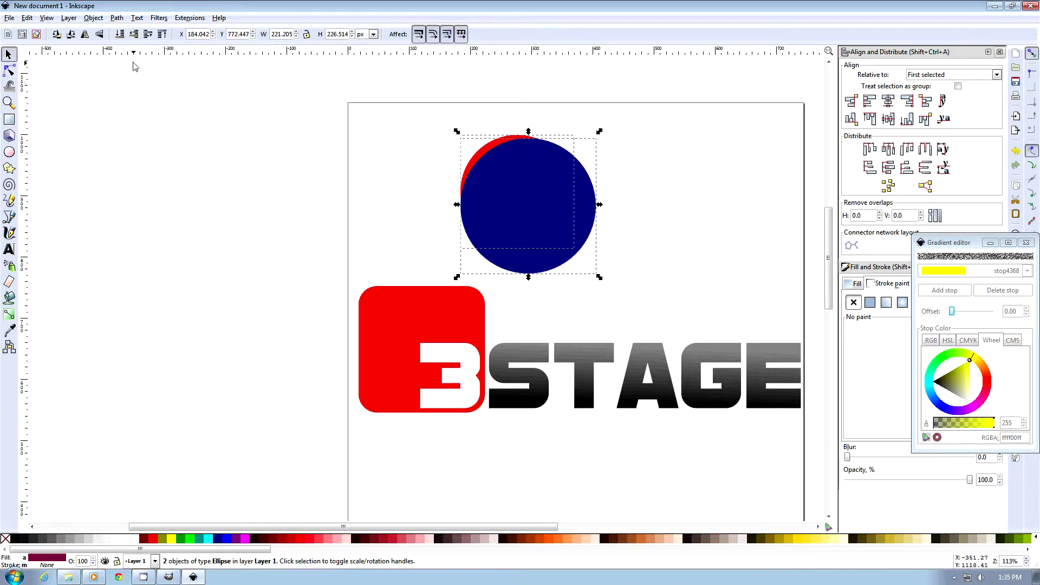
left_click(116, 18)
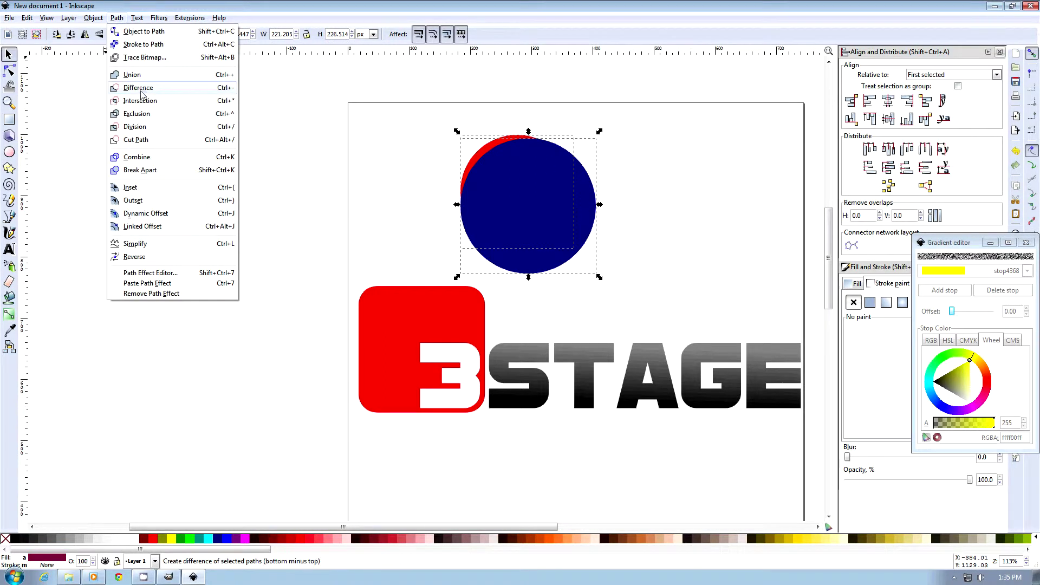
left_click(139, 88)
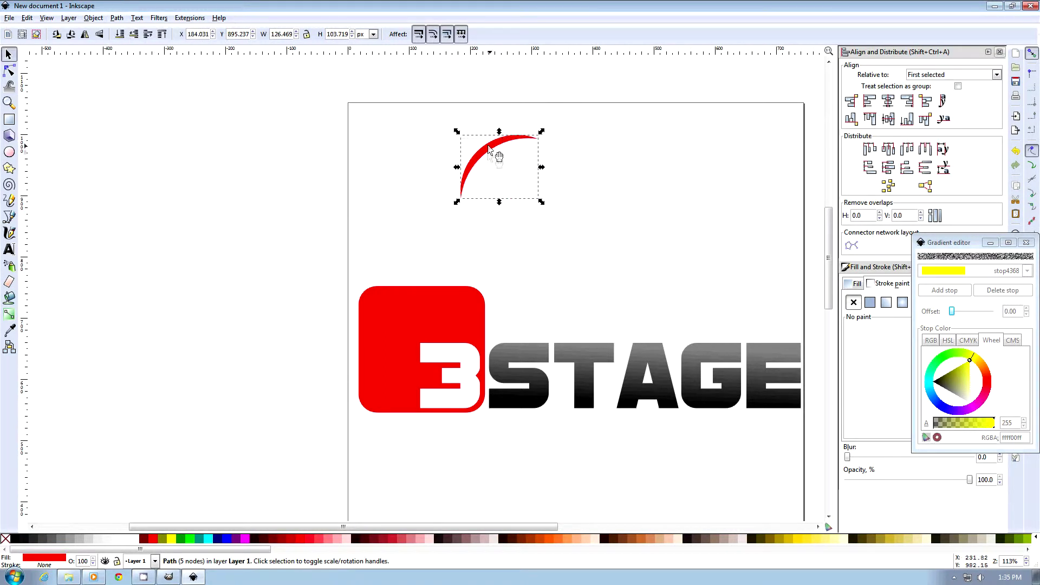
key("Delete")
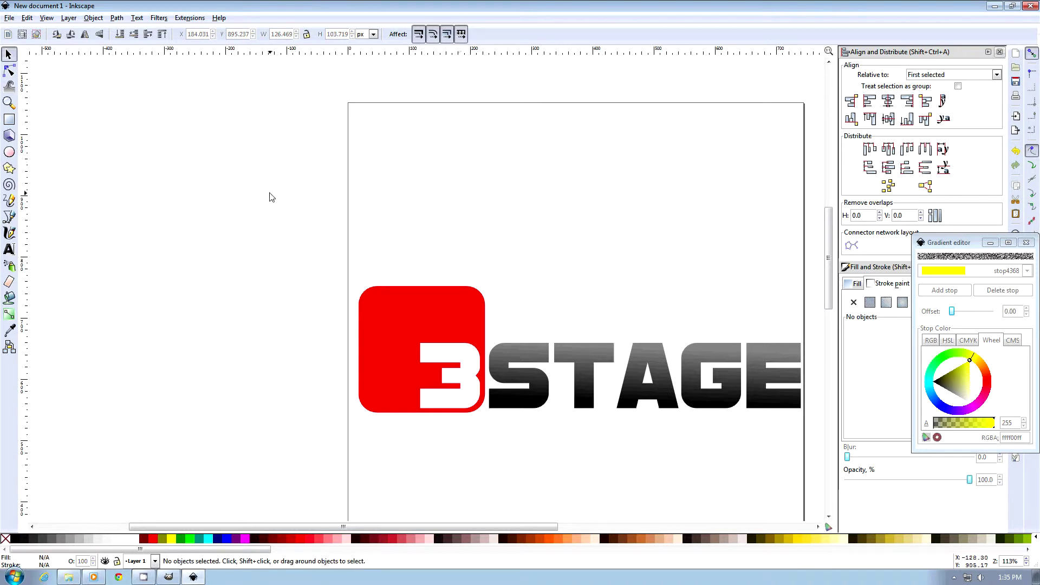
Draw a closed two-node path as a 45-degree diagonal line across the red square's upper-left corner.
left_click(9, 217)
scroll(407, 275, "up", 2, "ctrl")
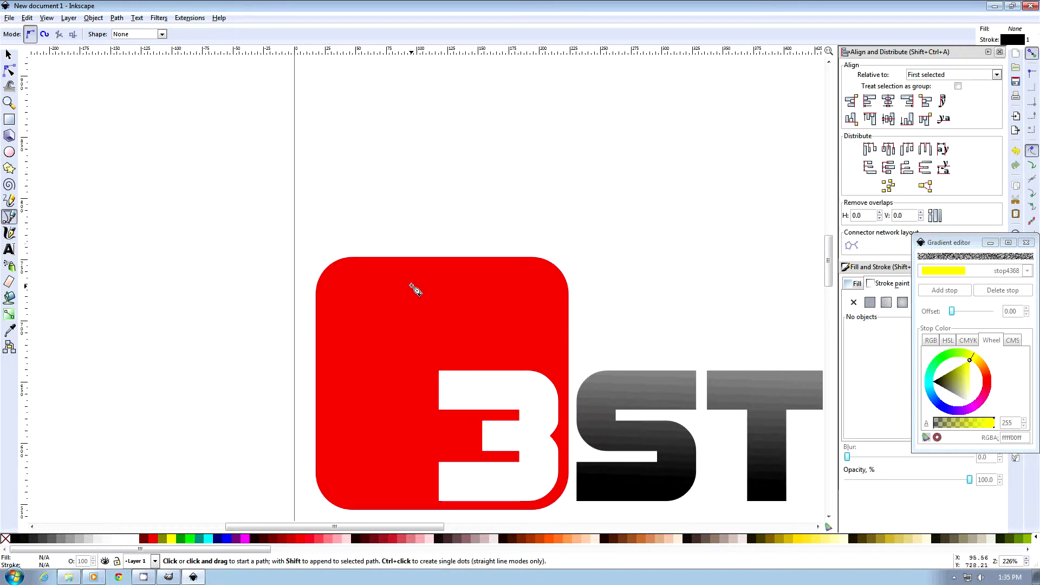
left_click(424, 199)
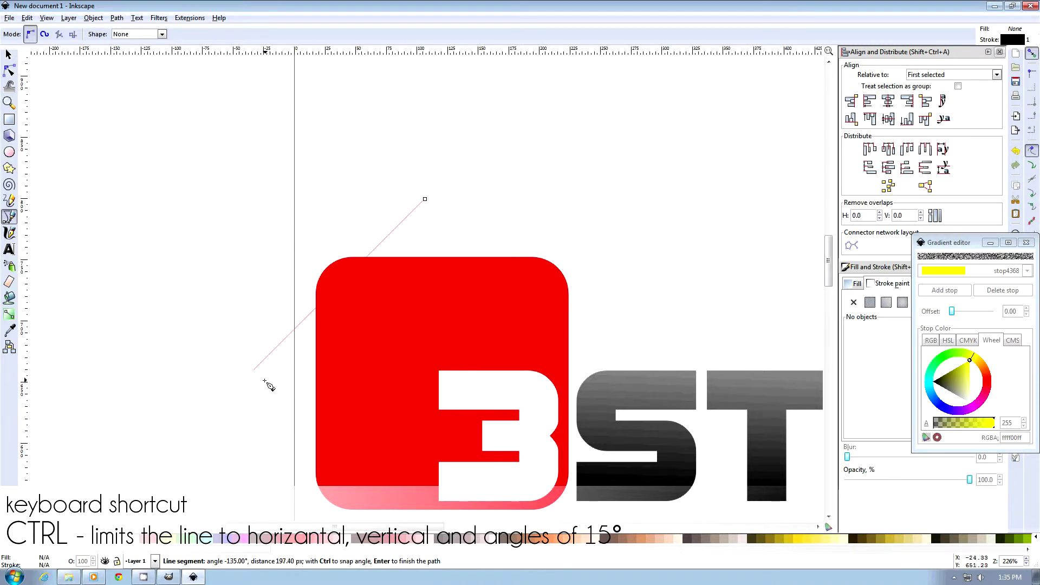
left_click(241, 384)
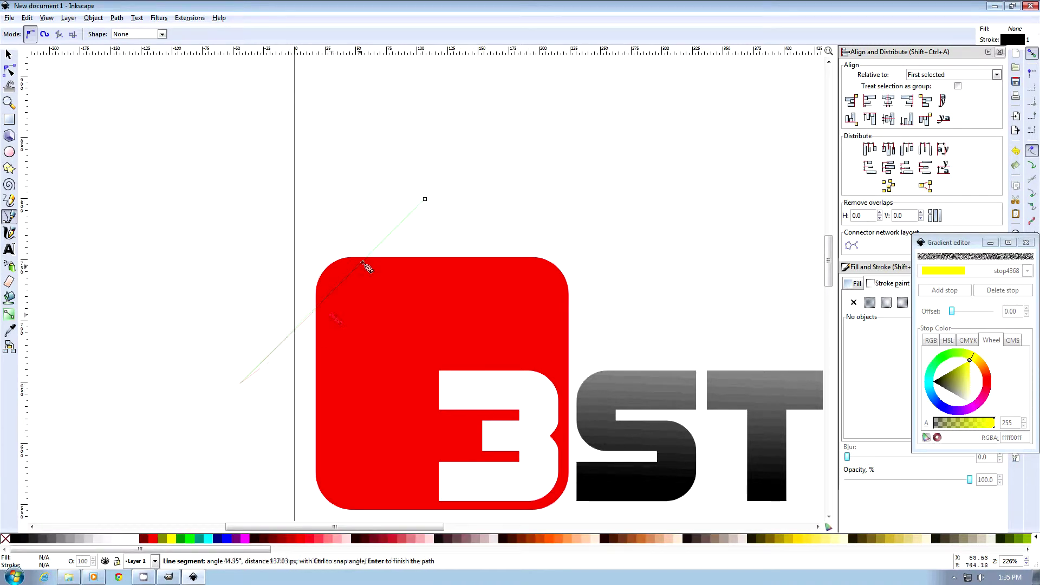
left_click(426, 200)
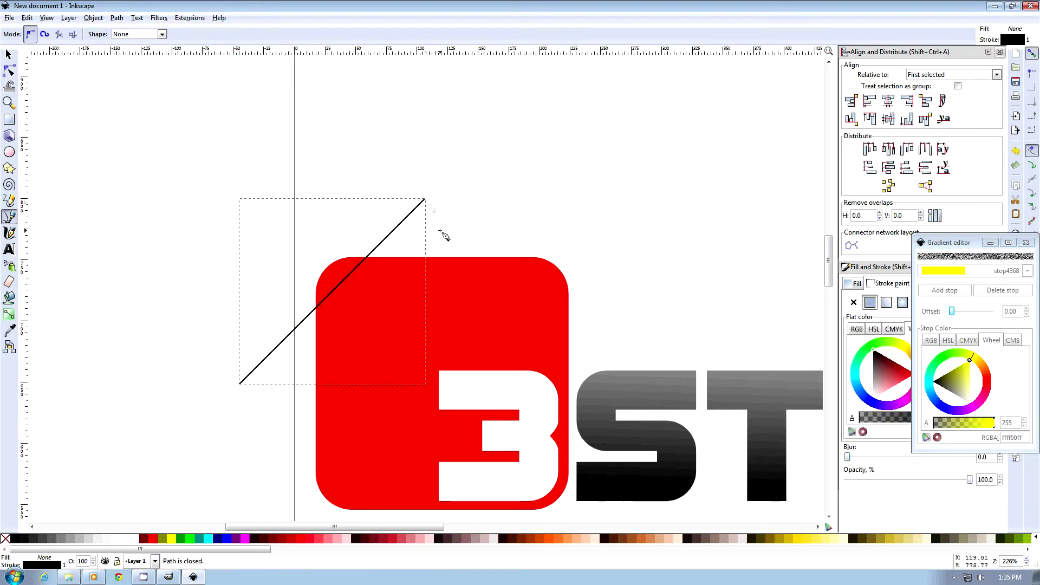
Draw two longer closed diagonal lines at 45 degrees, parallel to the first and below it across the red square.
left_click(463, 193)
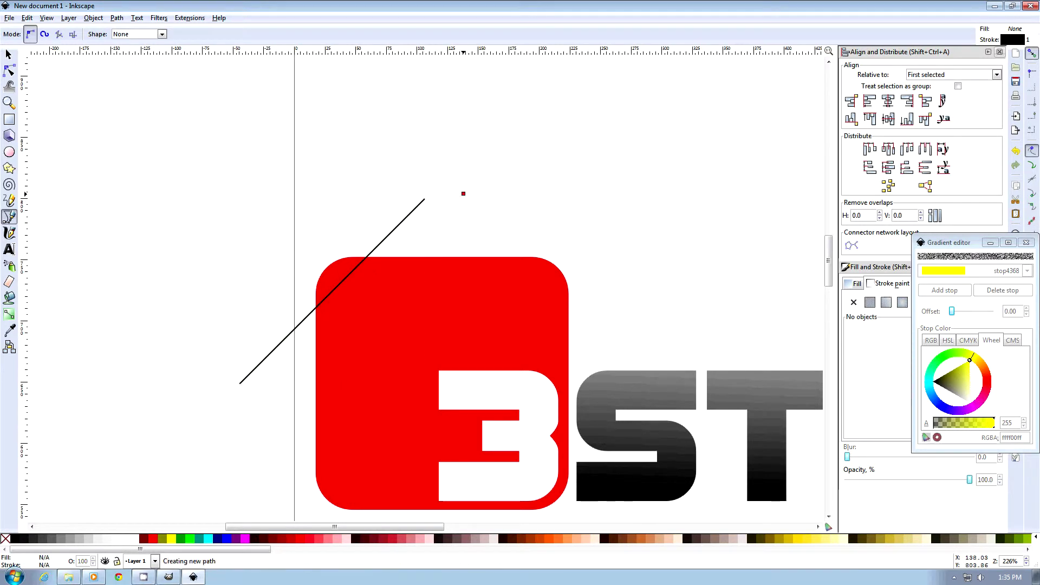
left_click(208, 448)
left_click(463, 193)
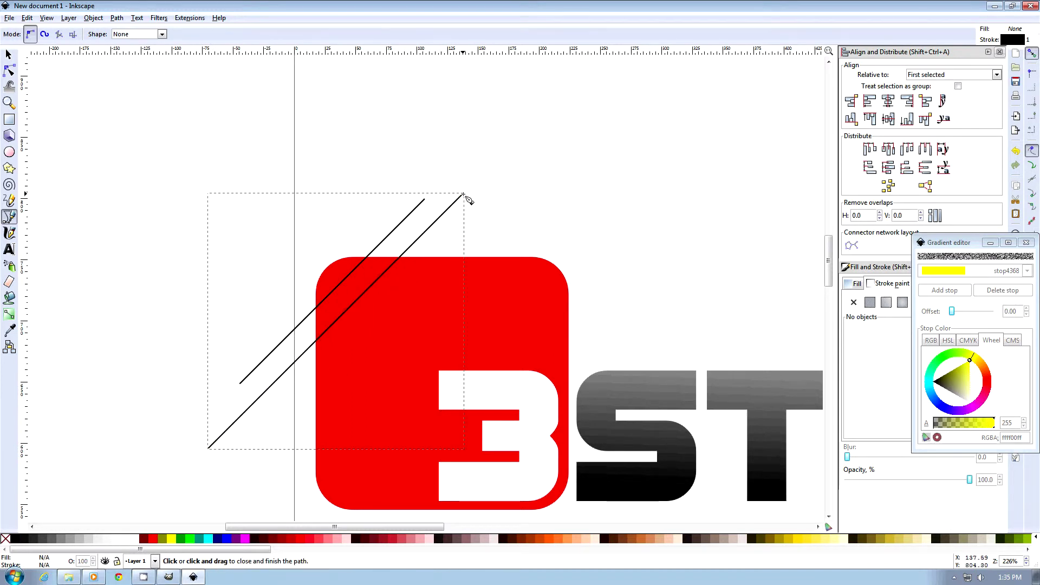
left_click(502, 199)
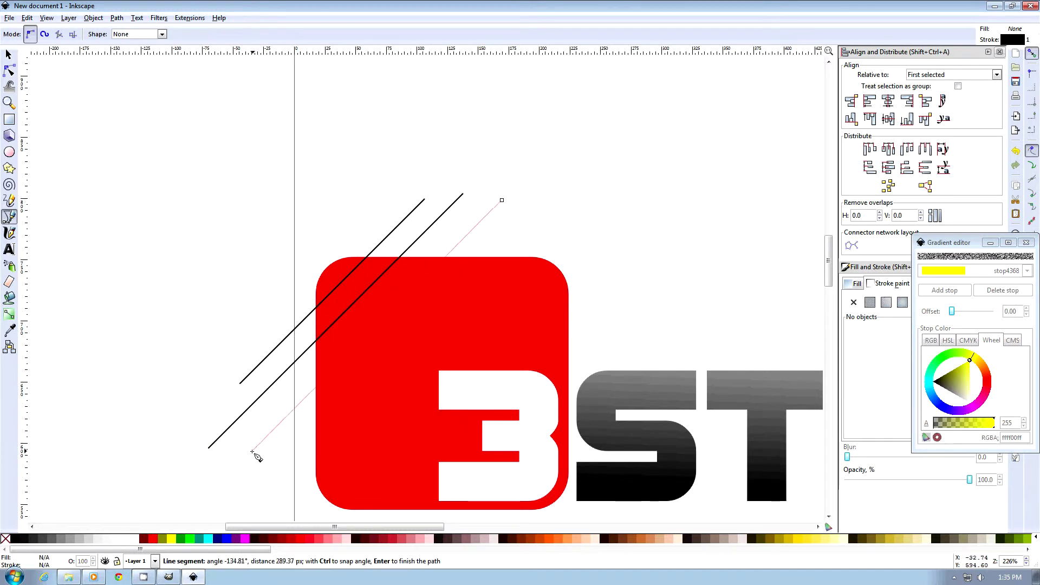
left_click(221, 478)
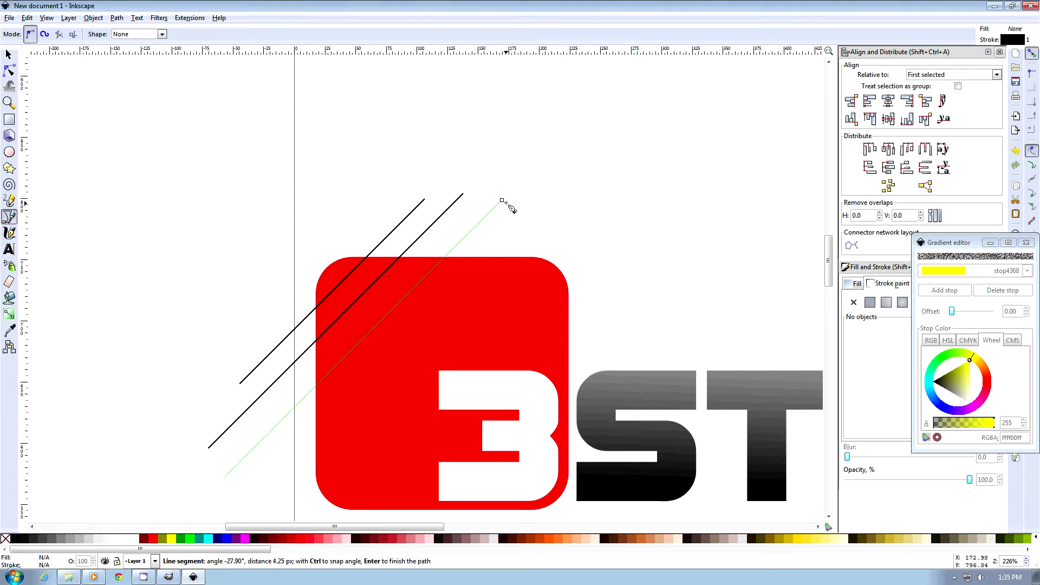
left_click(503, 201)
Shift the middle and lowest diagonal lines slightly down and right to space the three lines more evenly.
key("n")
key("Escape")
scroll(232, 249, "down", 4)
key("s")
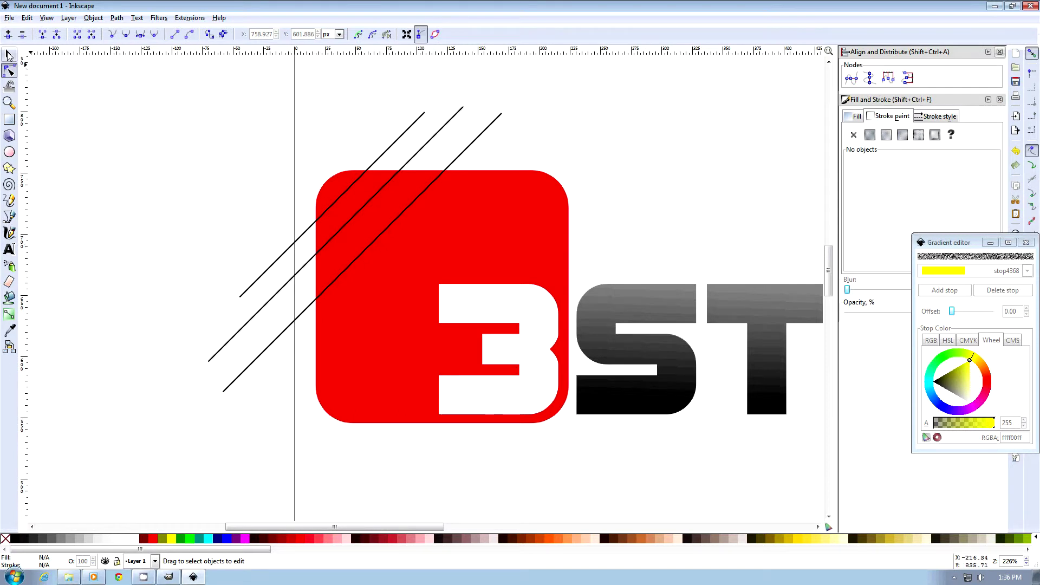
left_click(357, 212)
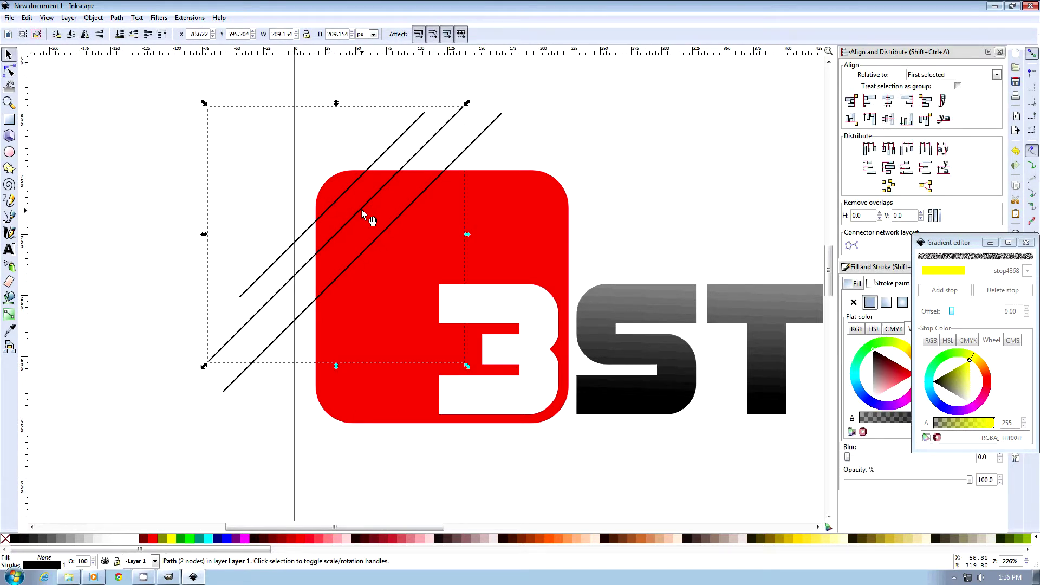
left_click_drag(361, 211, 394, 233)
Bow one segment of each closed diagonal line outward to the upper left, forming three thin crescent slashes.
left_click(9, 71)
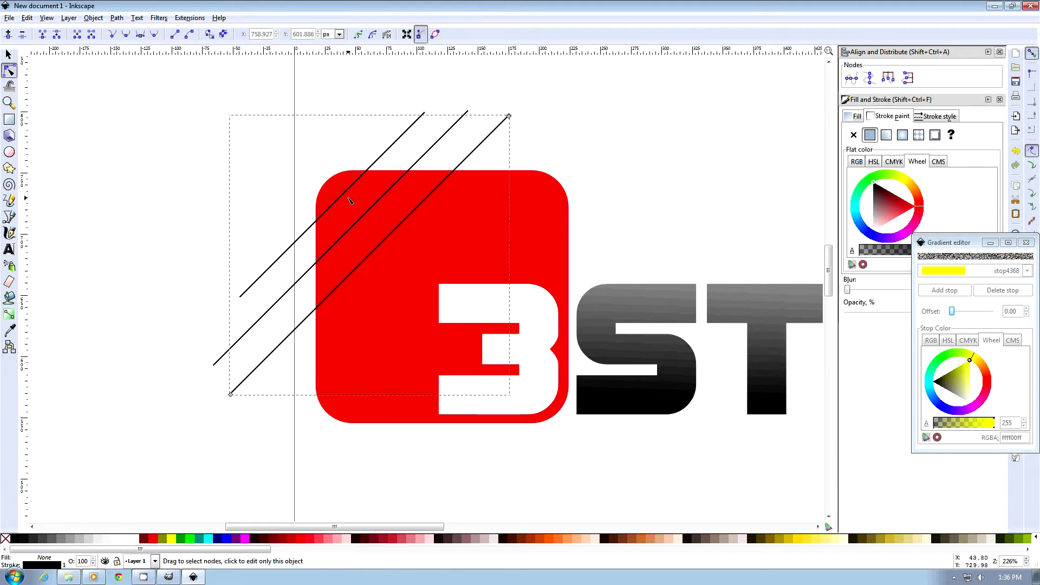
left_click(347, 191)
left_click_drag(346, 193, 345, 194)
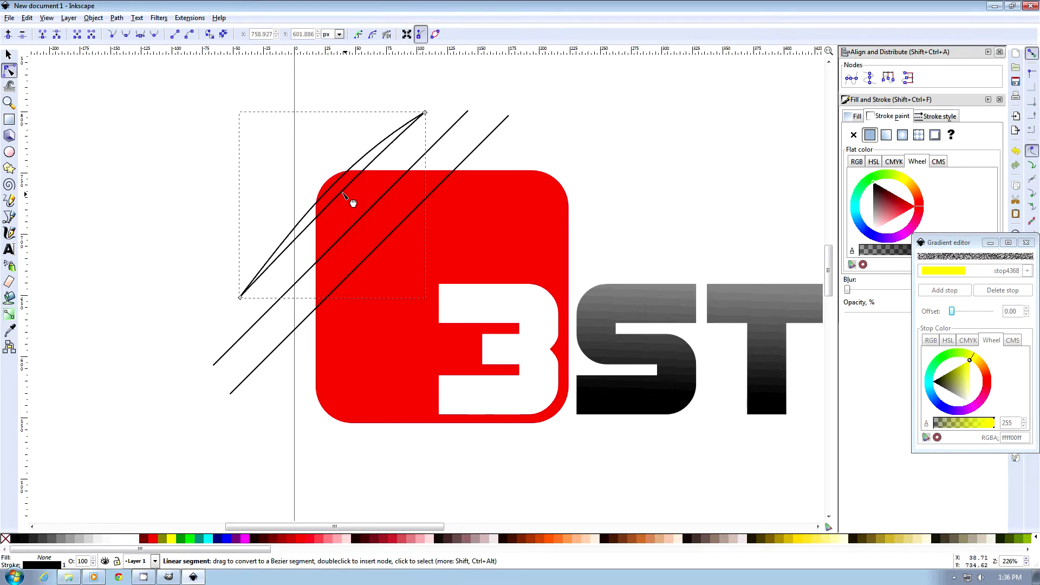
left_click(365, 212)
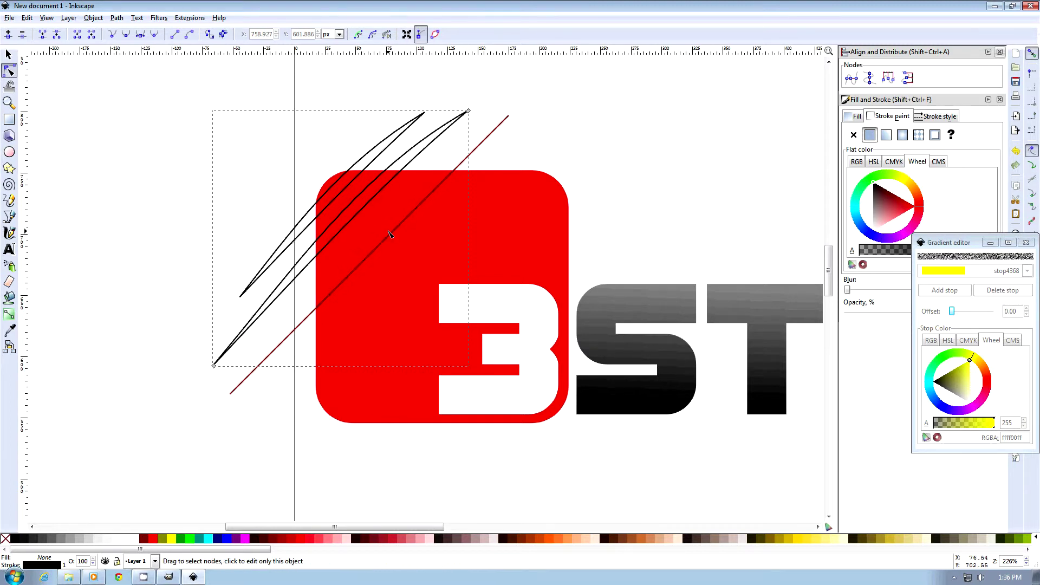
left_click(386, 234)
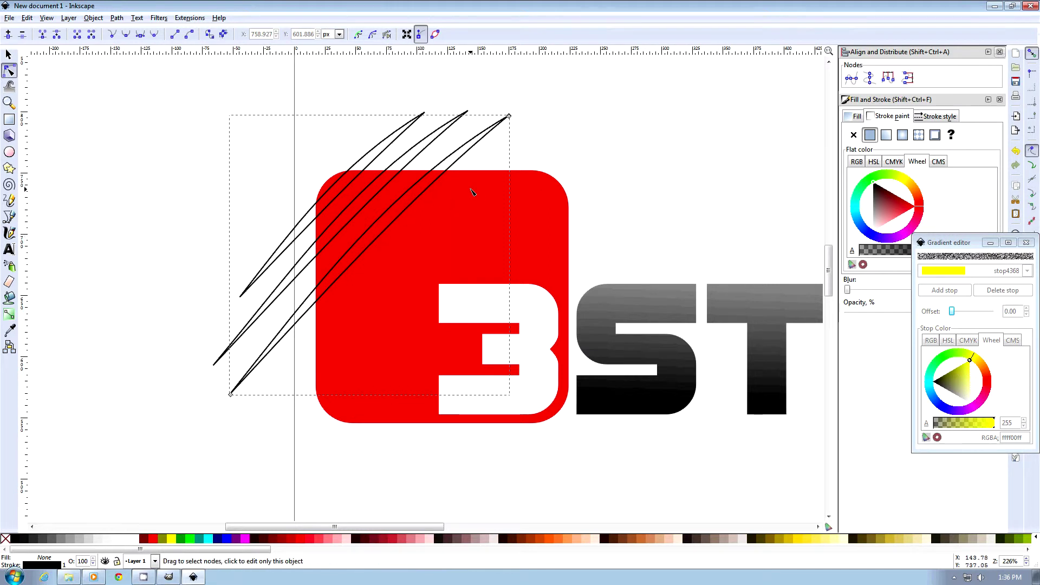
Cut the lowest crescent slash out of the red square with the path Difference operation.
left_click(458, 161)
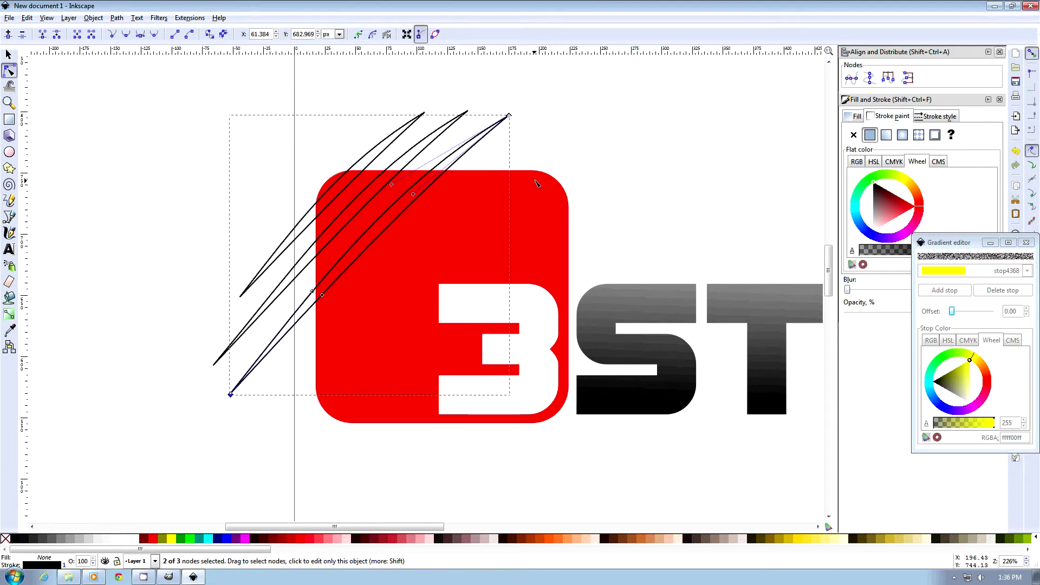
left_click(540, 189)
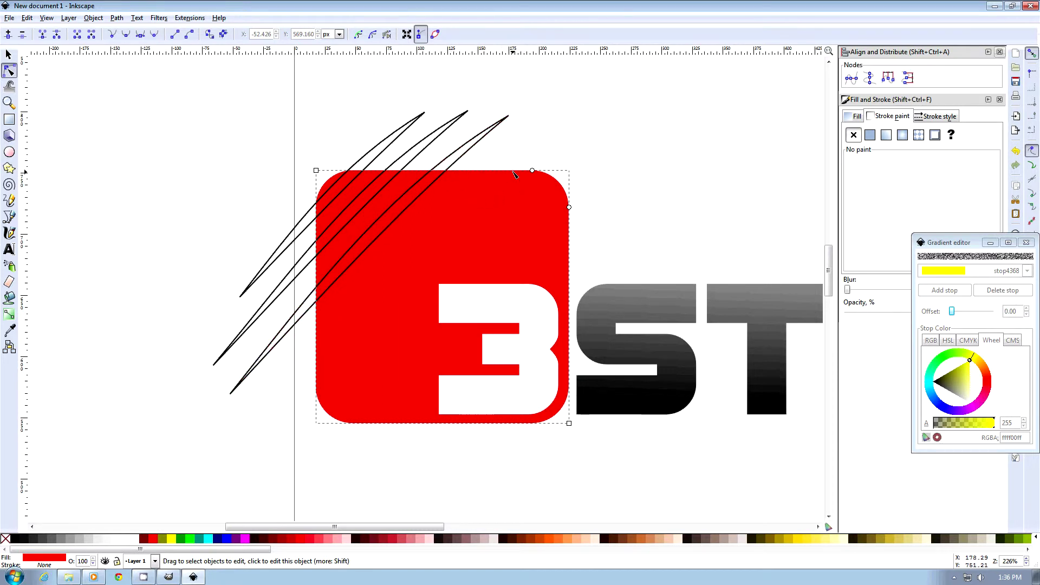
left_click(461, 158, "shift")
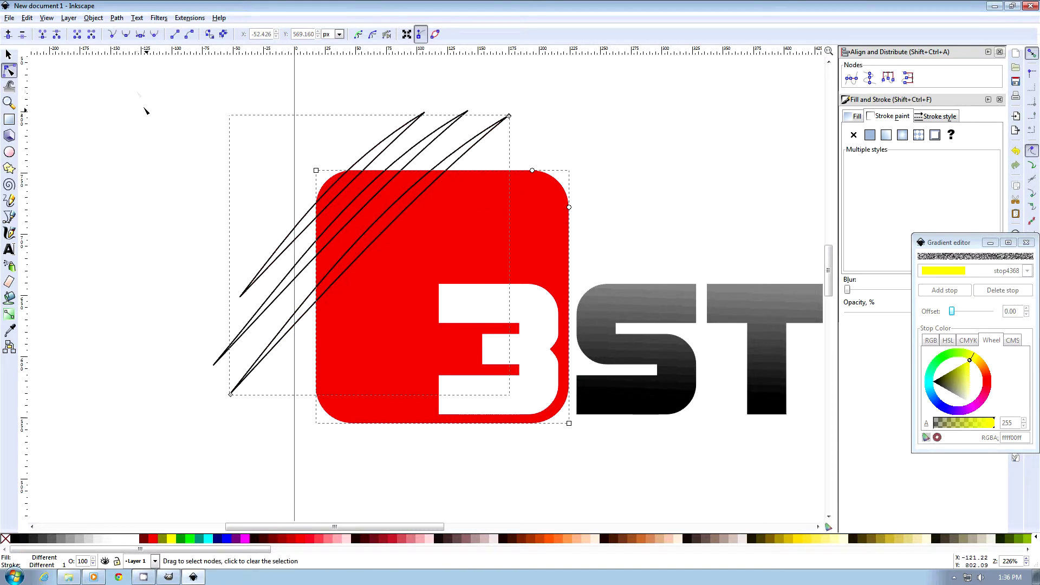
left_click(96, 18)
mouse_move(116, 18)
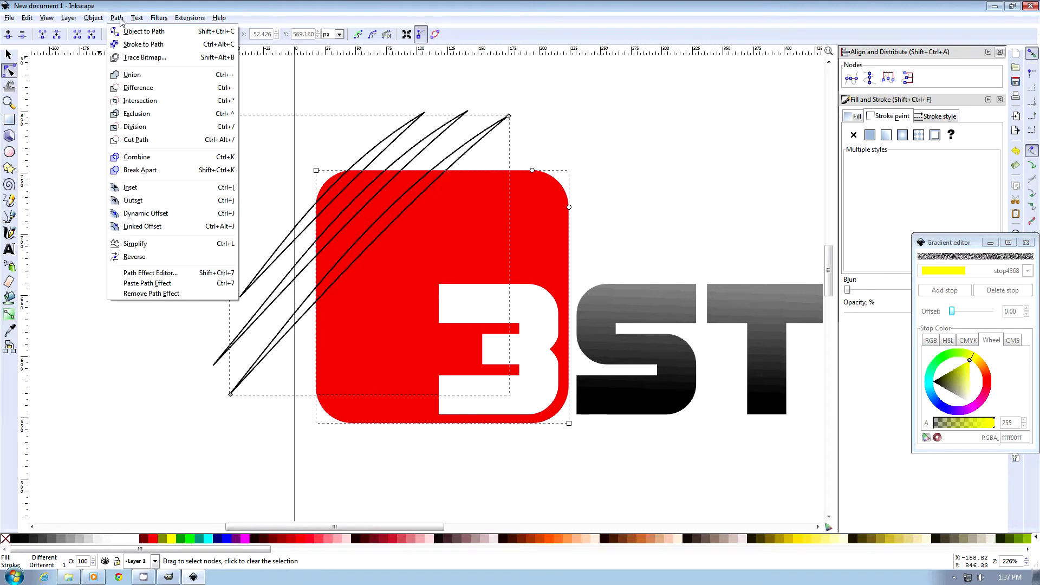
left_click(140, 88)
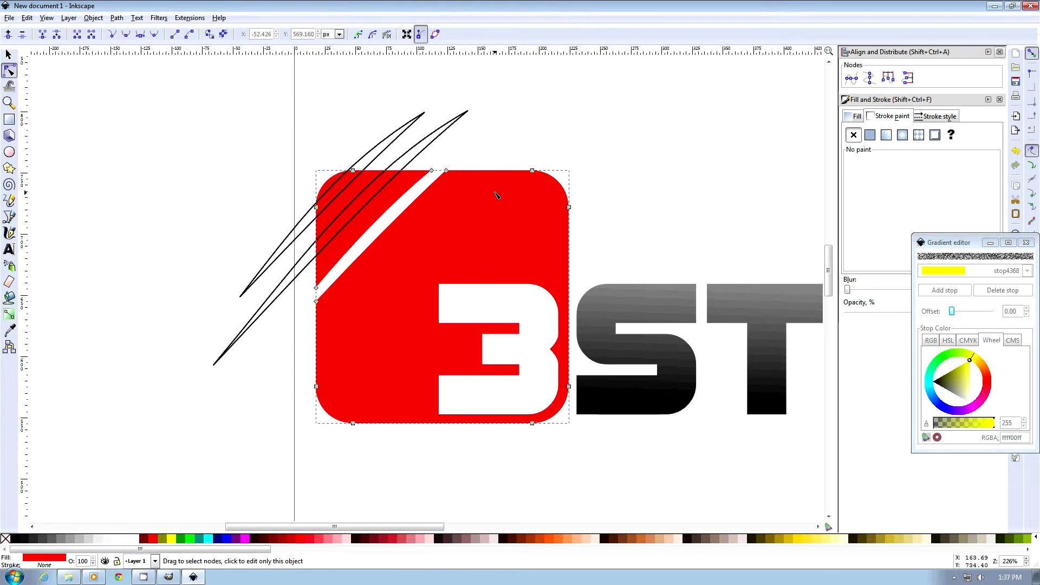
Cut the two remaining crescent slashes out of the red rounded square with the path Difference operation.
left_click(424, 143, "shift")
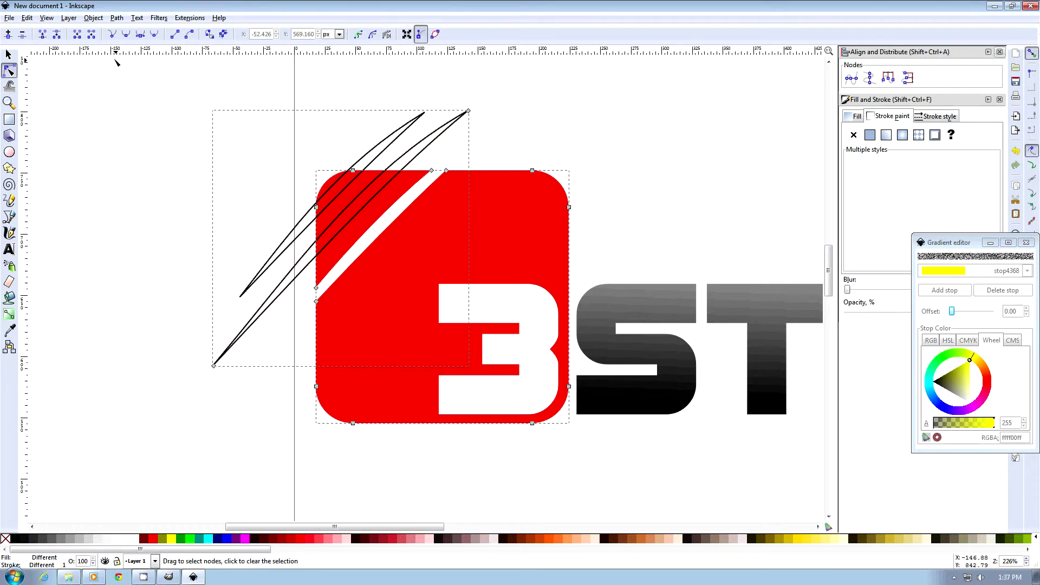
left_click(117, 17)
left_click(140, 87)
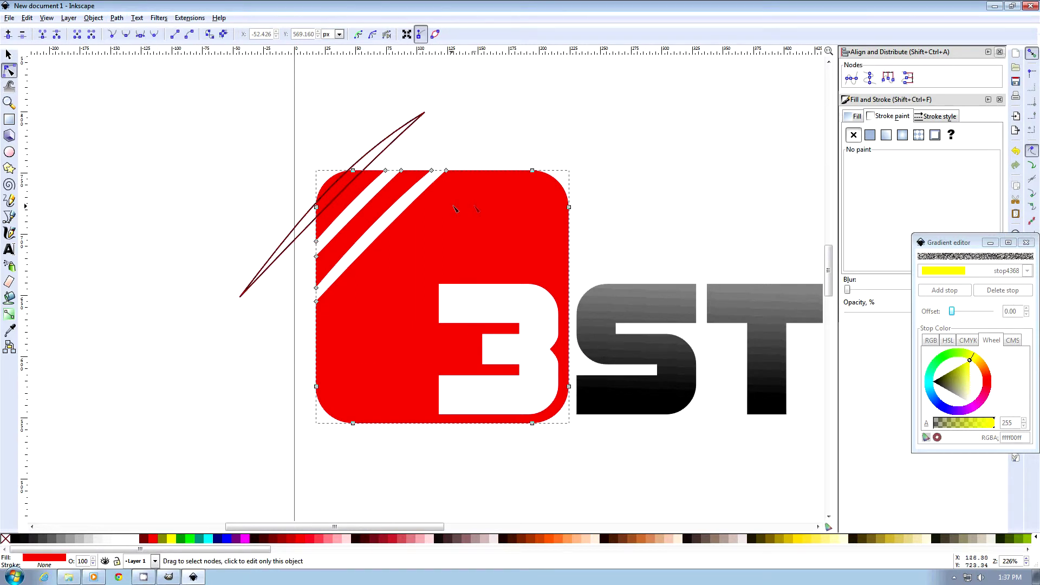
left_click(382, 157, "shift")
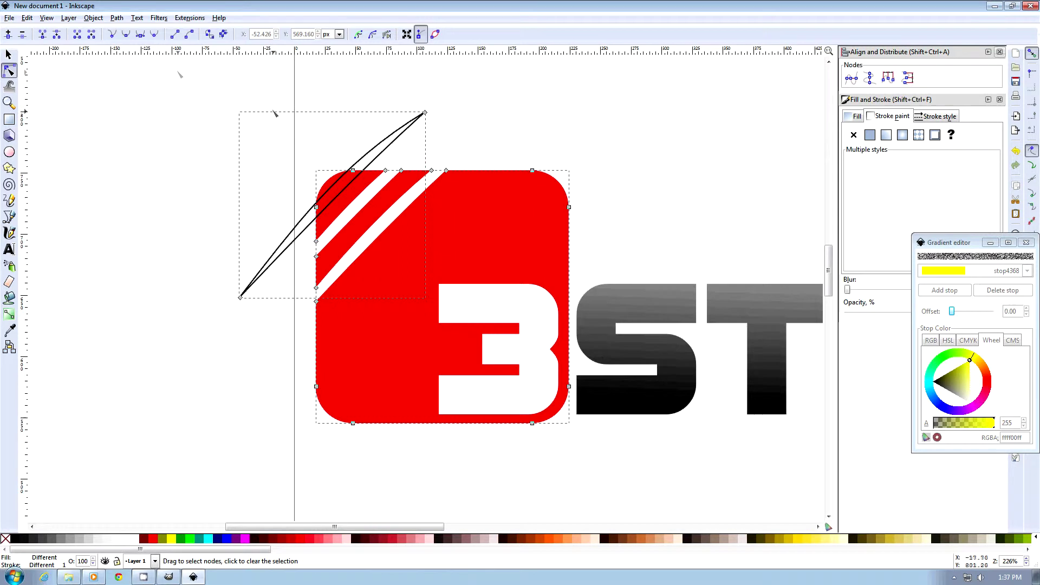
left_click(118, 18)
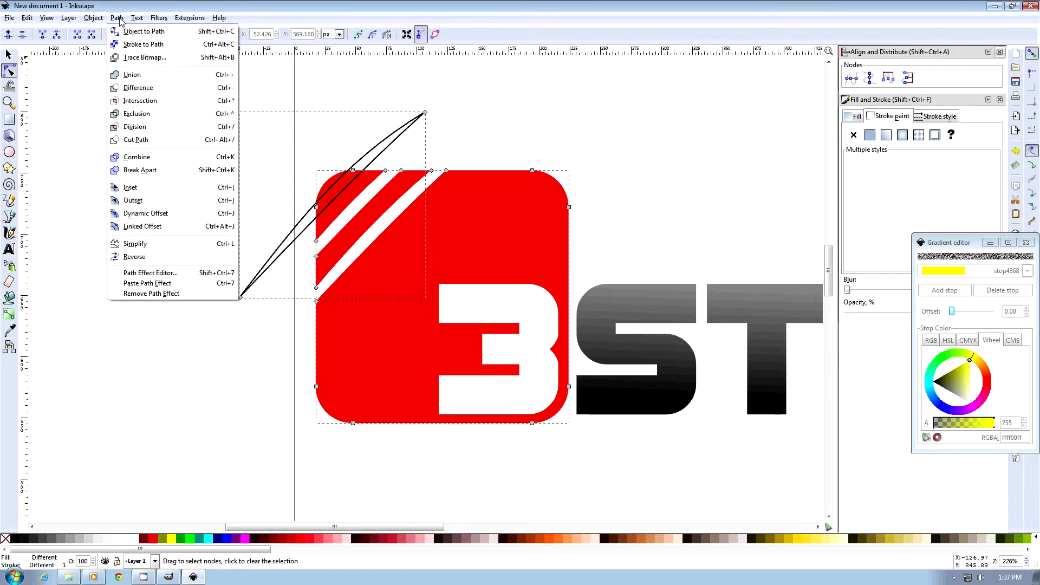
left_click(136, 88)
left_click(401, 171)
Add the tagline text "SIMPLE. COOL. AWSOME." directly below the STAGE lettering.
key("5")
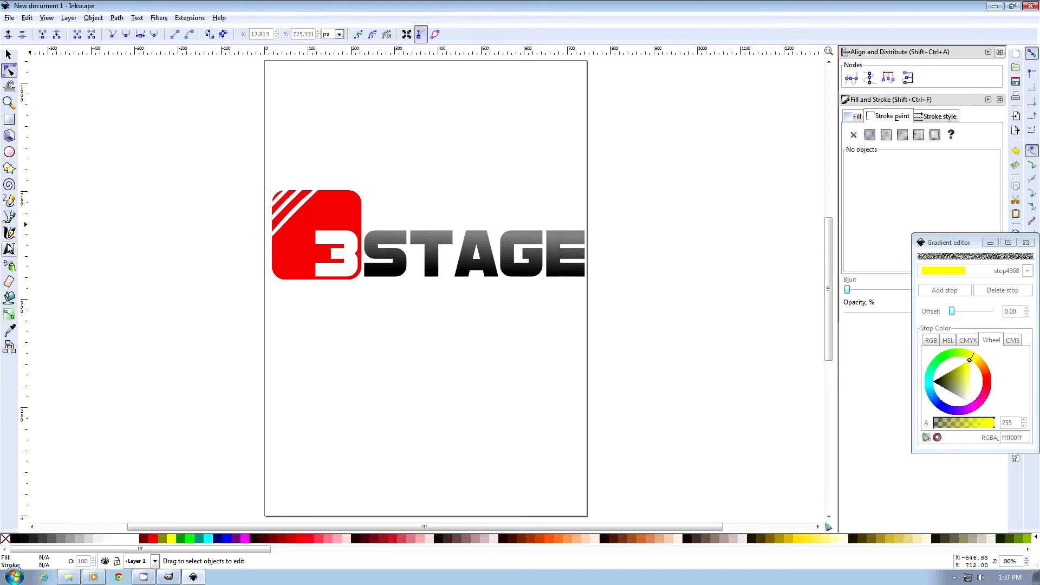
left_click(9, 249)
left_click(365, 287)
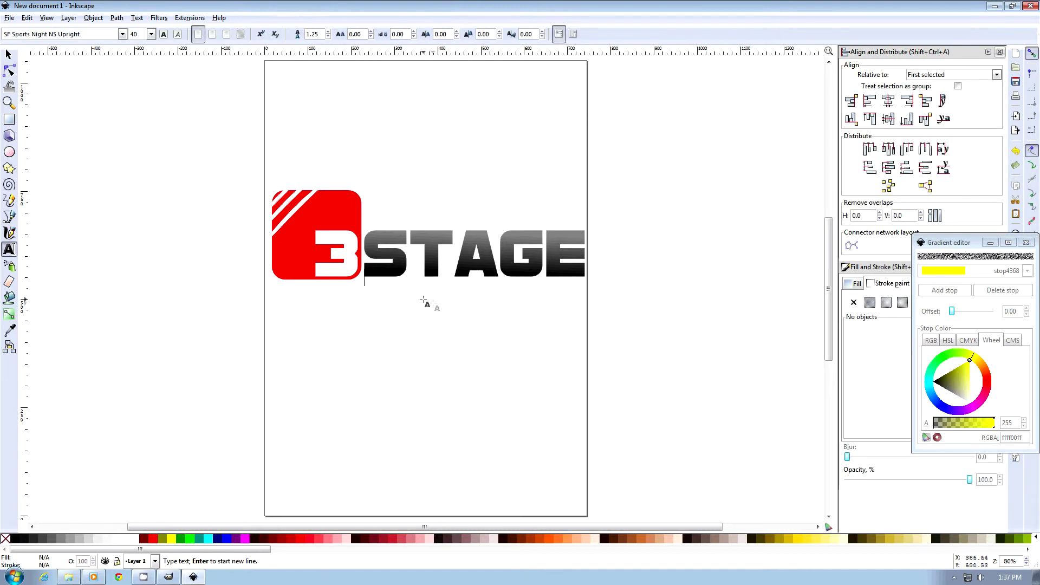
type("SI")
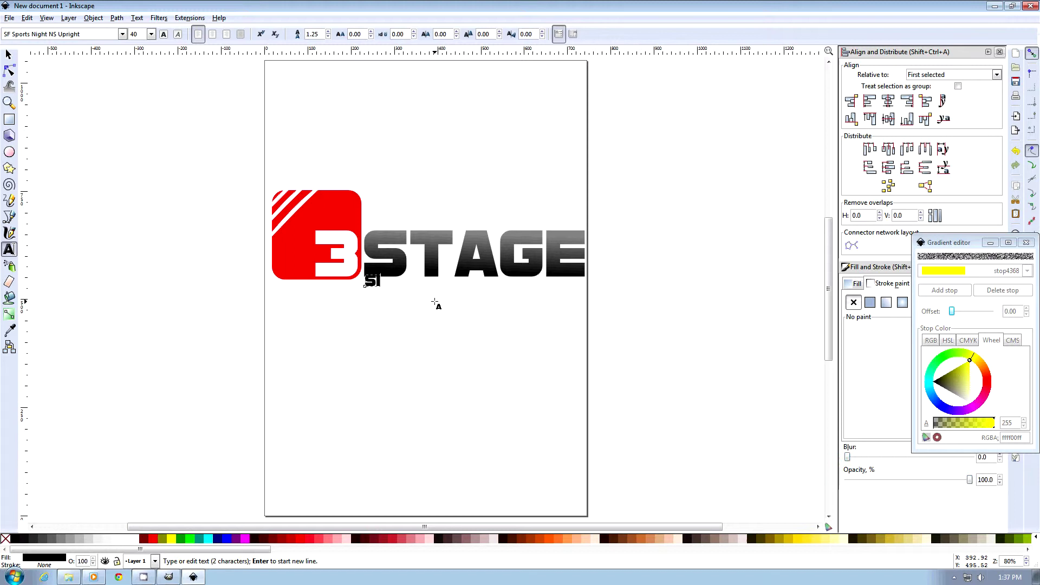
type("MPLE. COOL. AWSOME.")
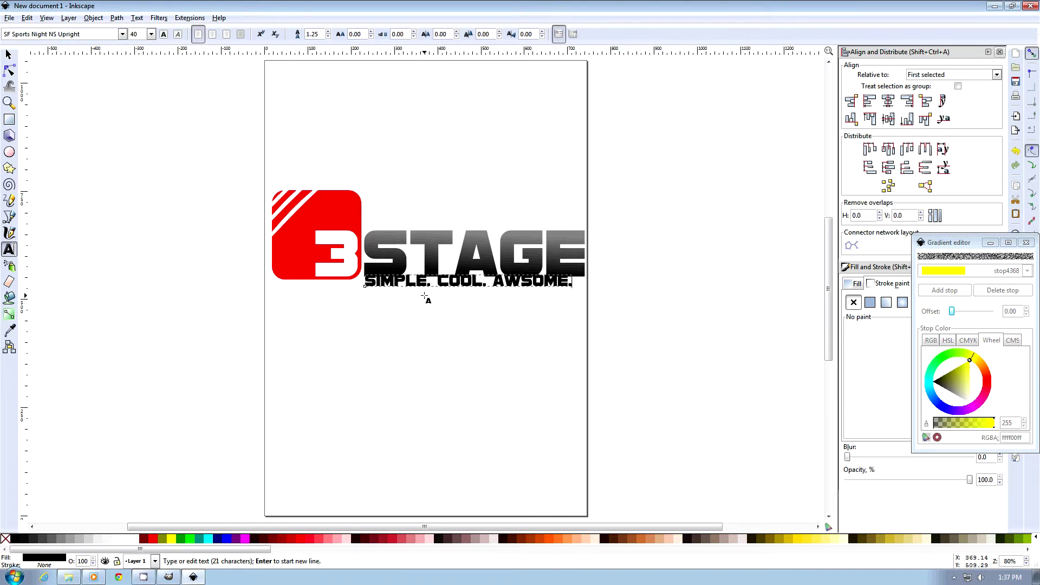
Align the tagline's start with the S of STAGE and scale it proportionally to about 510 px wide, ending under the E.
key("F1")
left_click_drag(547, 287, 550, 283)
scroll(415, 261, "up", 4)
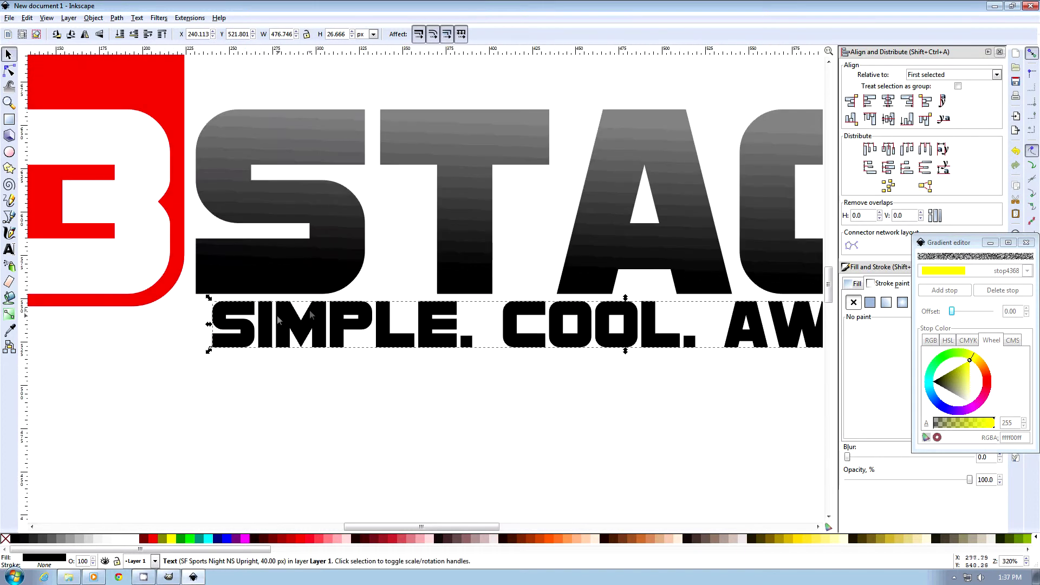
mouse_move(241, 320)
left_mouse_down()
mouse_move(216, 319)
mouse_move(225, 325)
left_mouse_up()
left_click_drag(423, 527, 508, 526)
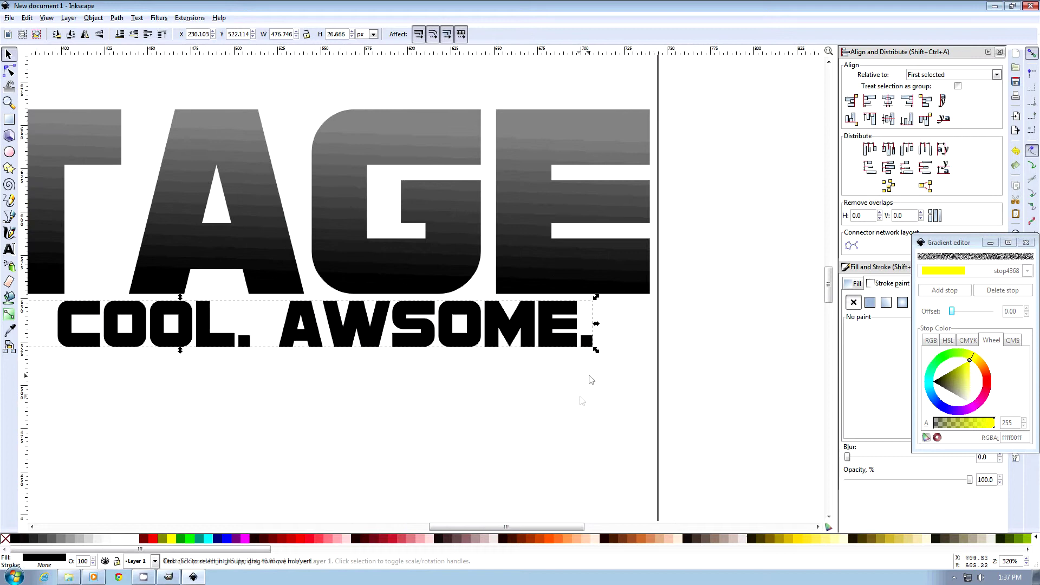
left_click_drag(597, 350, 654, 382)
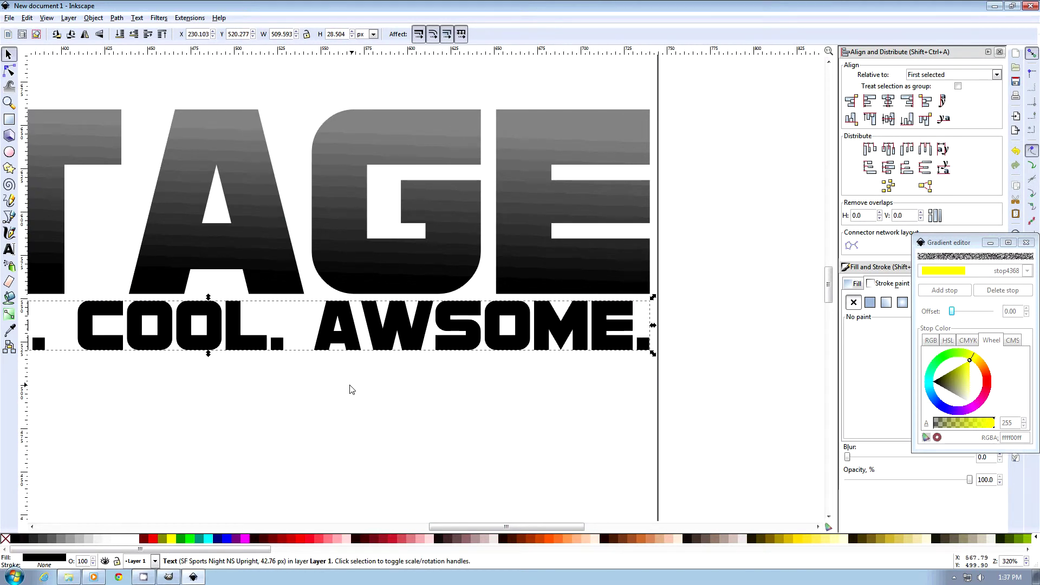
Fill the tagline text with medium gray.
scroll(350, 389, "down", 3)
scroll(345, 528, "left", 3)
scroll(345, 528, "left", 1)
left_click(60, 538)
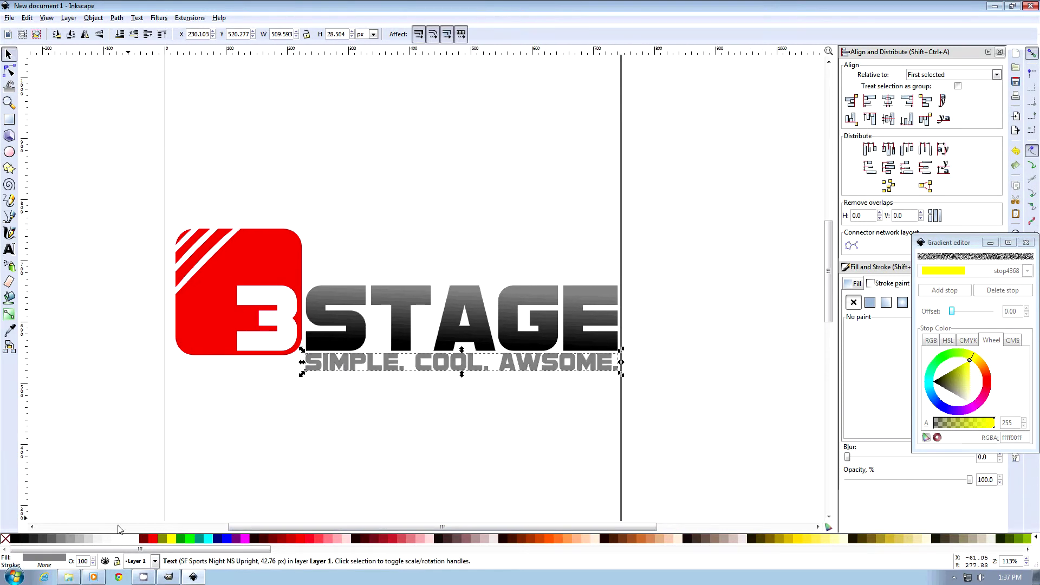
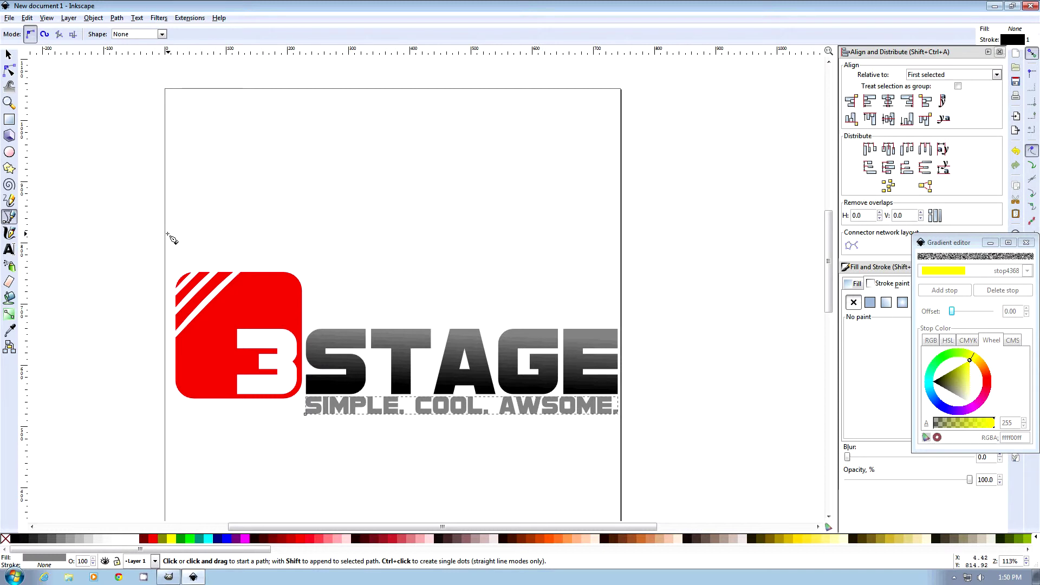
Draw a closed four-sided path about 750 px wide and 310 px high over the logo, with its lower edge slanting up to the right.
left_click(167, 419)
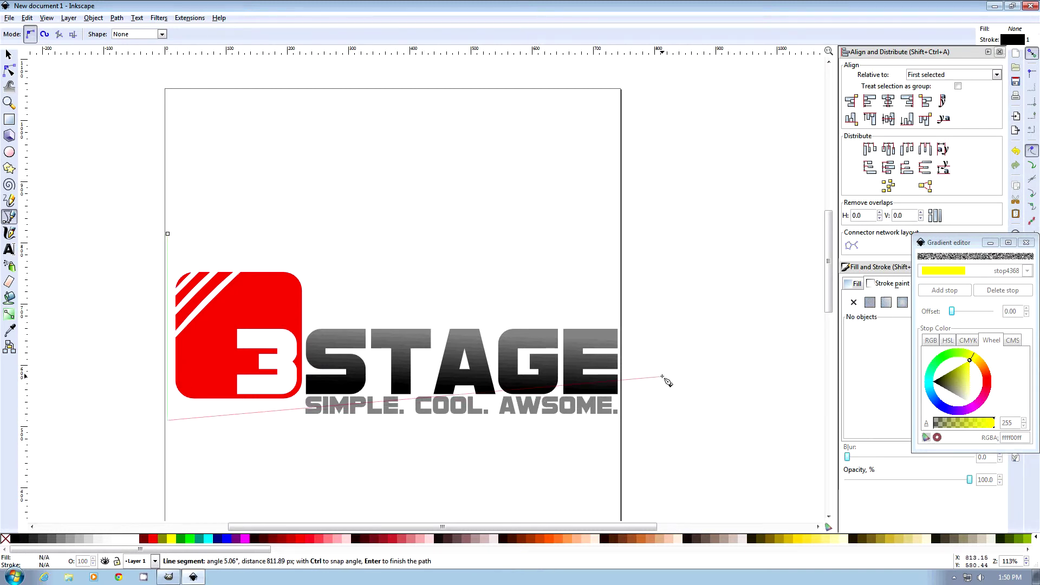
left_click(628, 361)
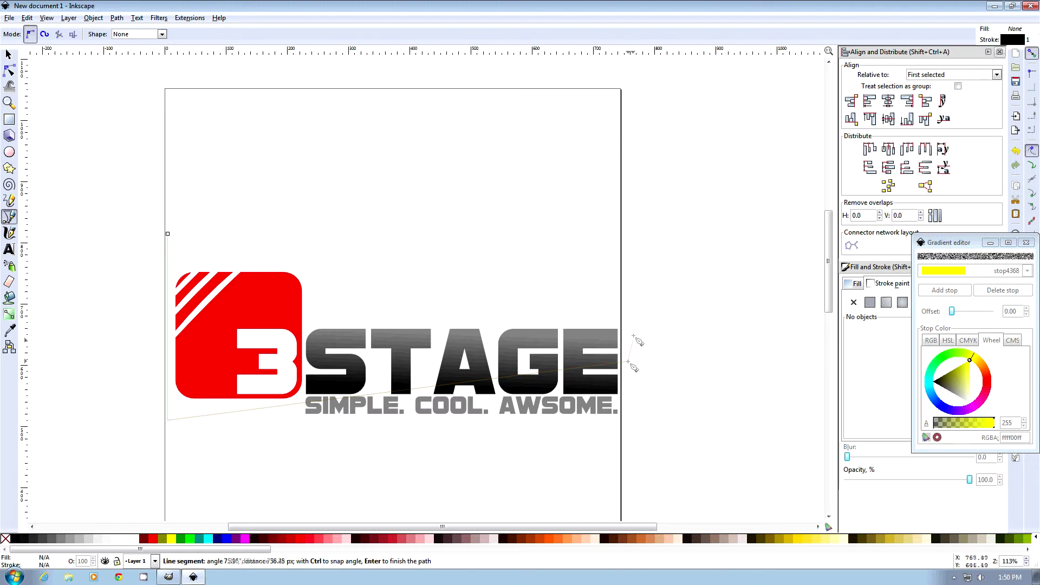
left_click(628, 230)
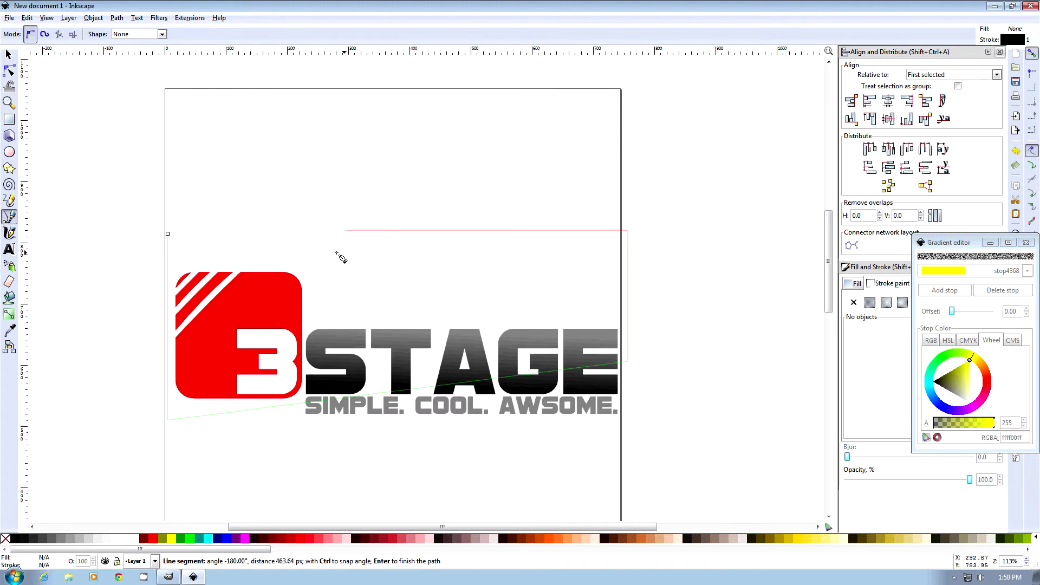
left_click(167, 234)
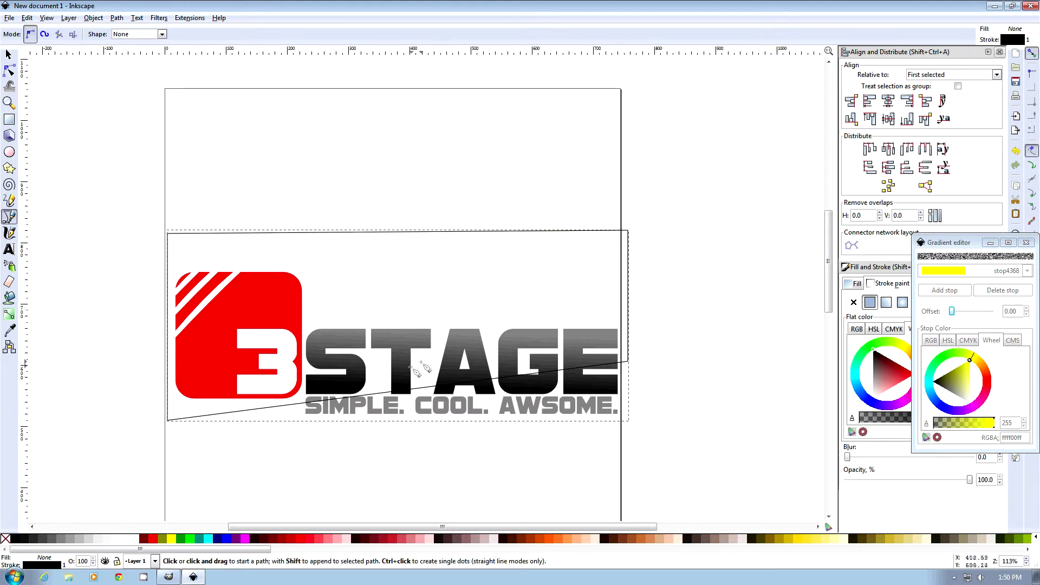
Bend the path's slanted lower edge upward into an arc rising steeply at the left, and move its lower right node slightly outward.
left_click(9, 70)
left_click_drag(391, 376, 387, 336)
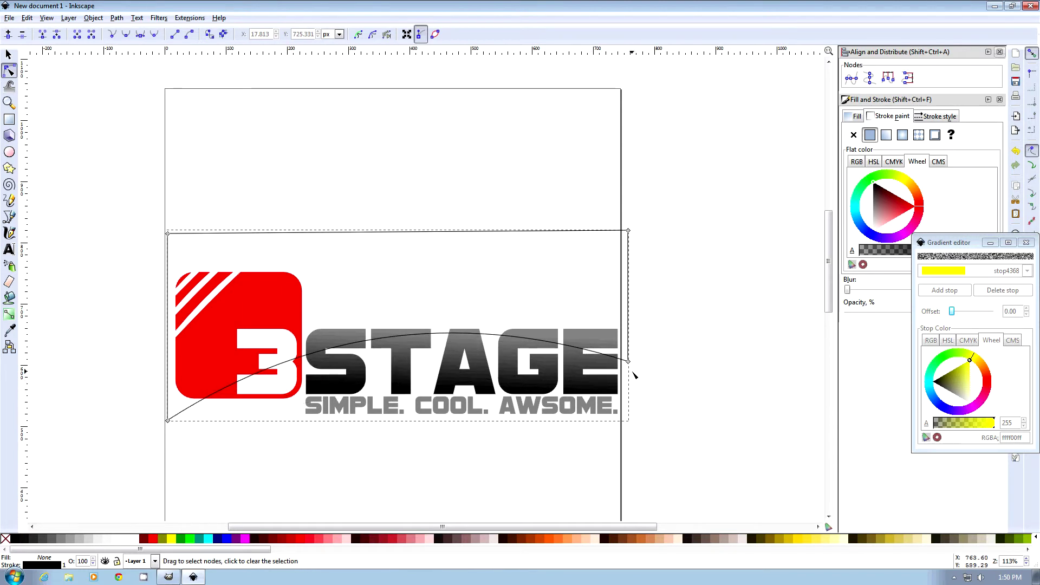
left_click_drag(630, 363, 628, 356)
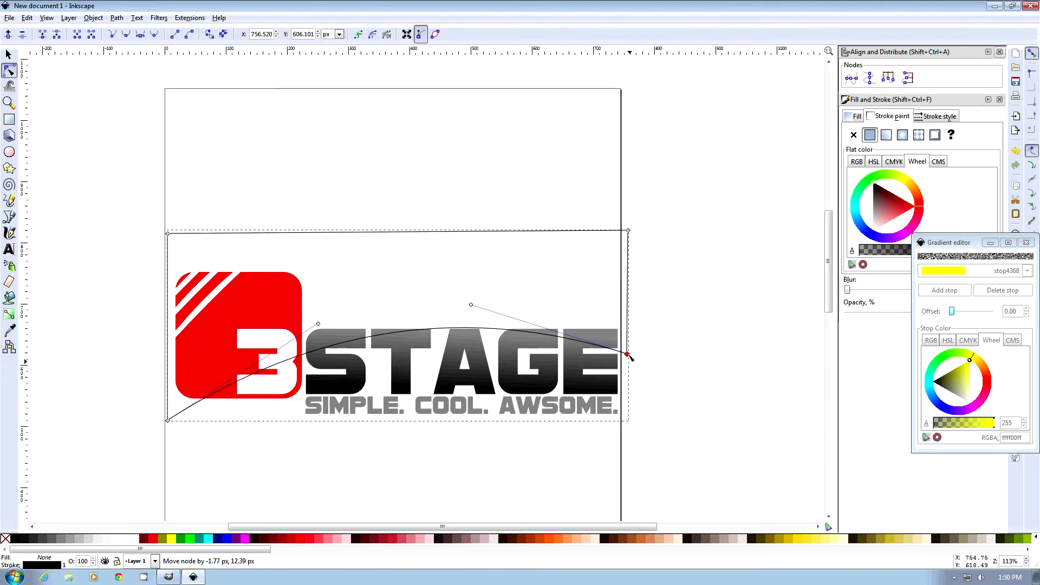
left_click_drag(318, 325, 193, 302)
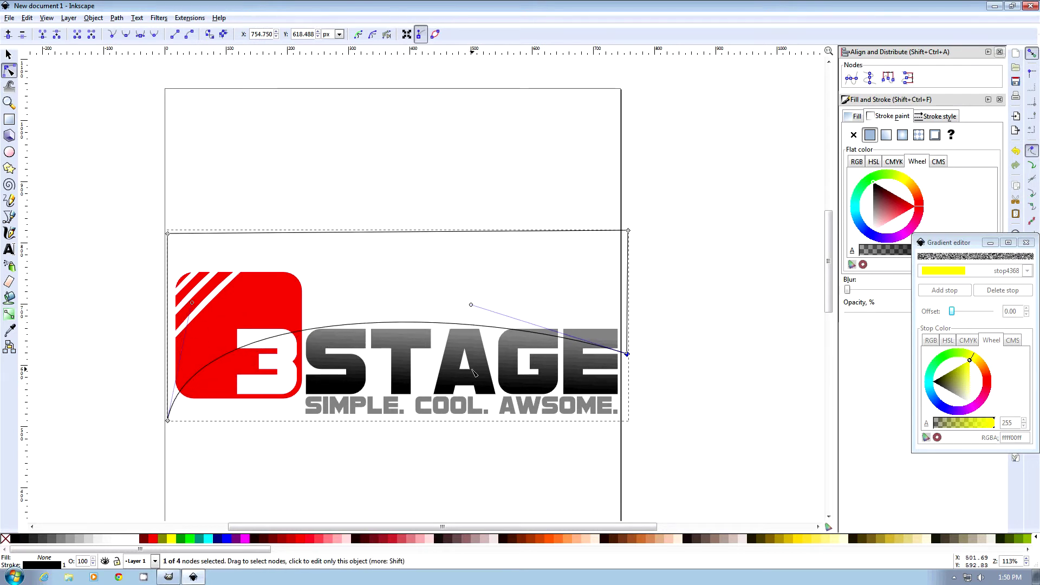
left_click_drag(630, 358, 638, 373)
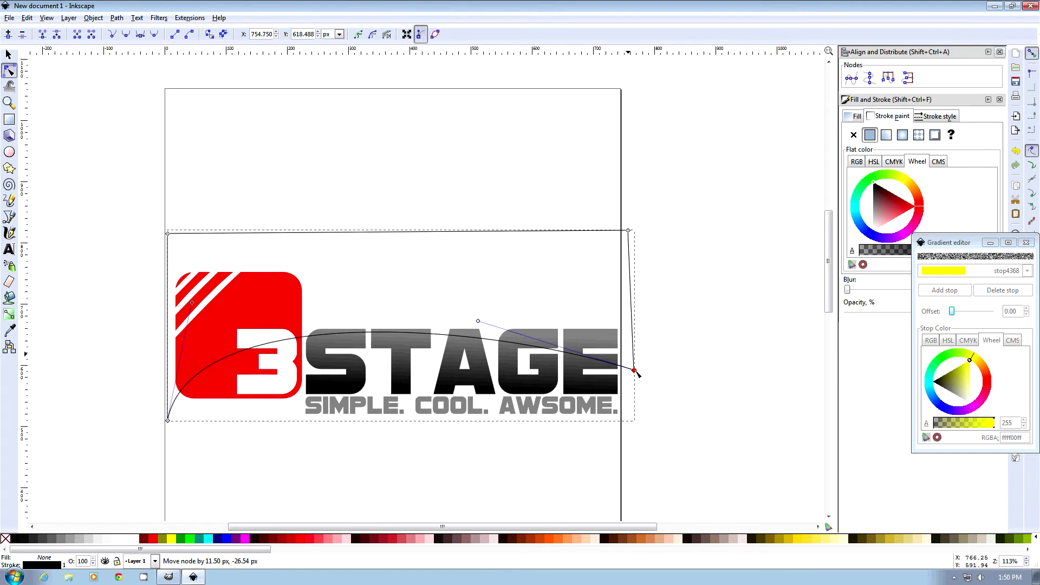
Fill the arched shape with white and set its opacity to 20%.
left_click(138, 540)
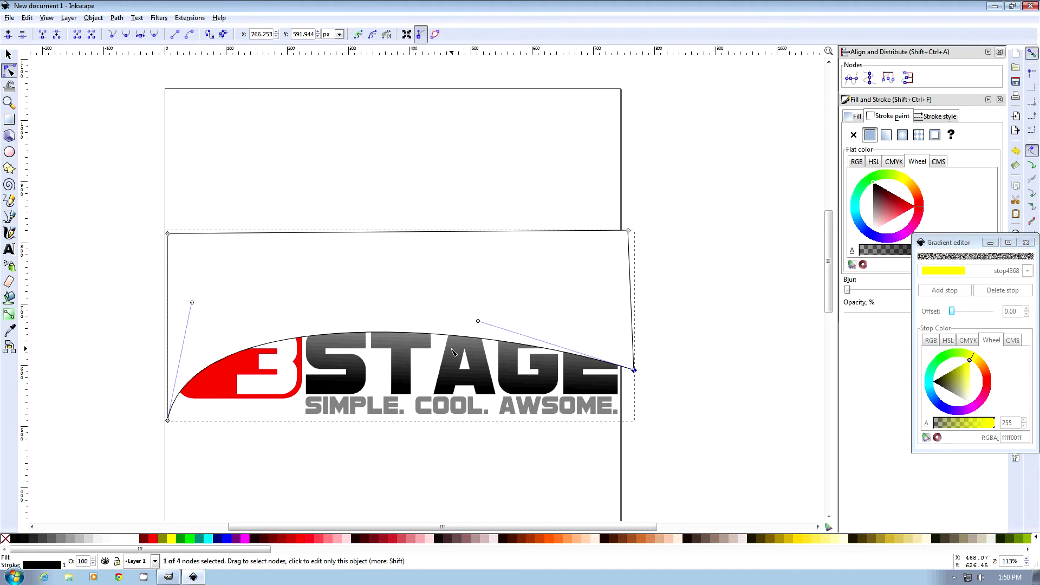
double_click(90, 562)
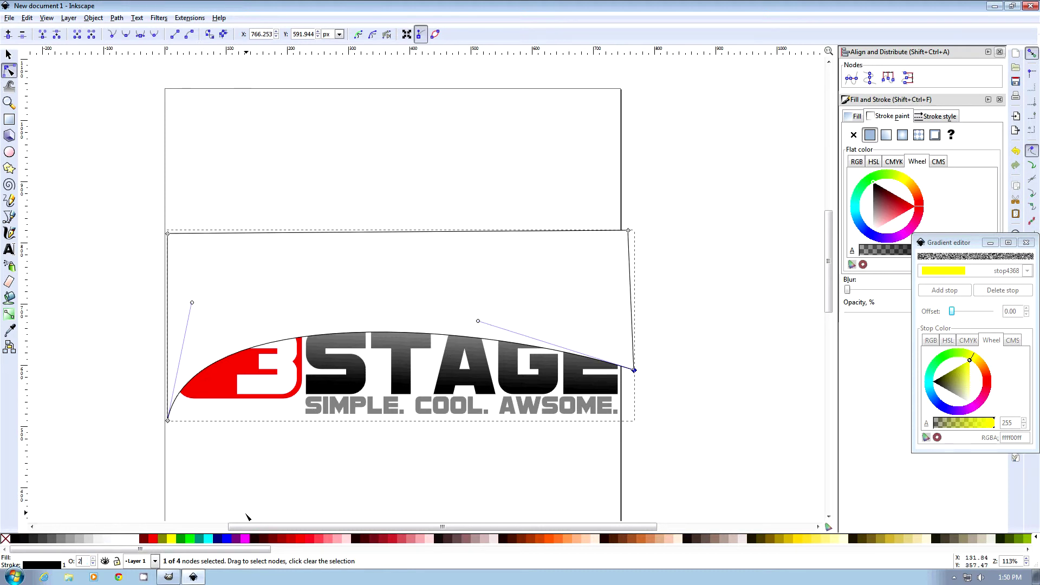
type("20")
key("Return")
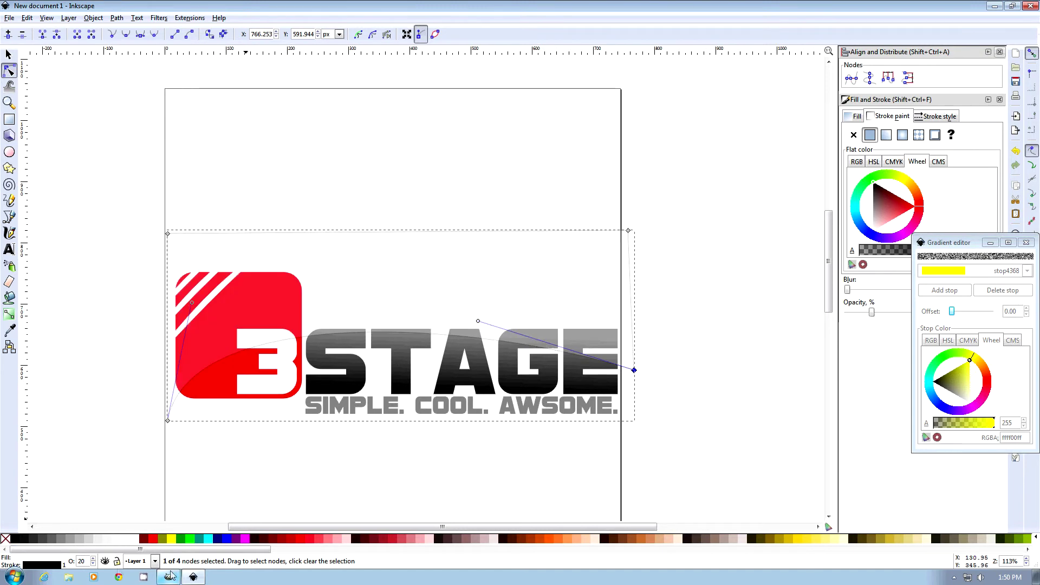
Lower the white gloss shape's opacity to 10%, remove its black outline, and deselect it.
left_click(92, 564)
left_click(92, 564)
left_click(93, 564)
left_click(93, 564)
left_click(93, 564)
left_click(92, 564)
left_click(93, 564)
left_click(93, 564)
left_click(92, 564)
left_click(94, 563)
left_click(94, 563)
left_click(94, 559)
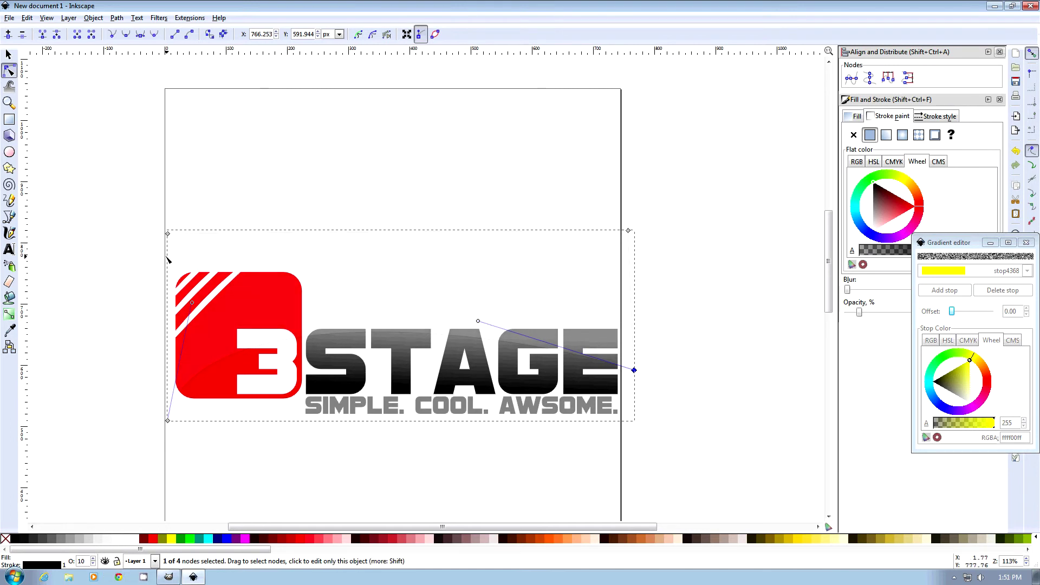
left_click(5, 539, "shift")
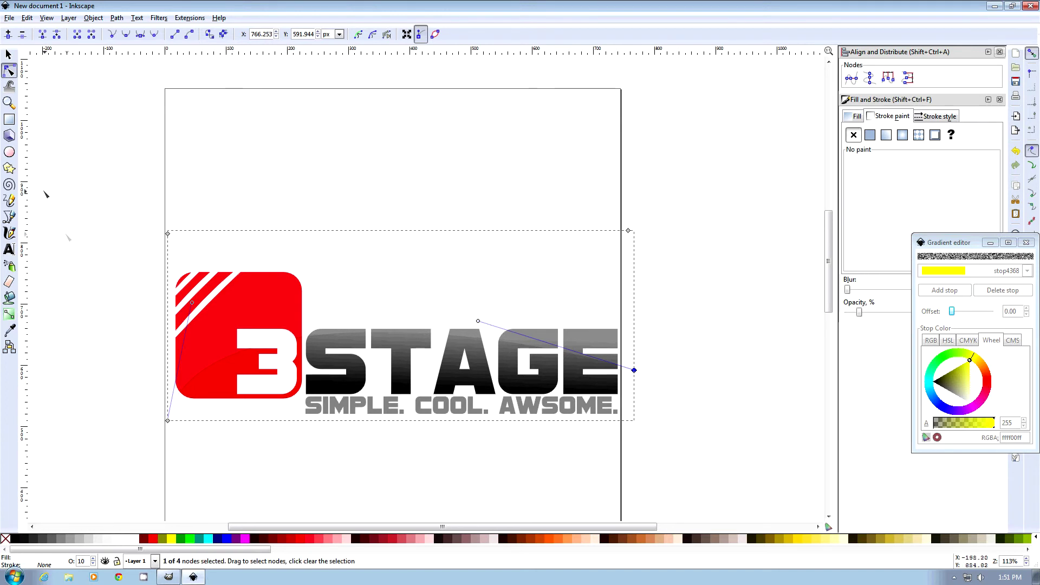
left_click(8, 55)
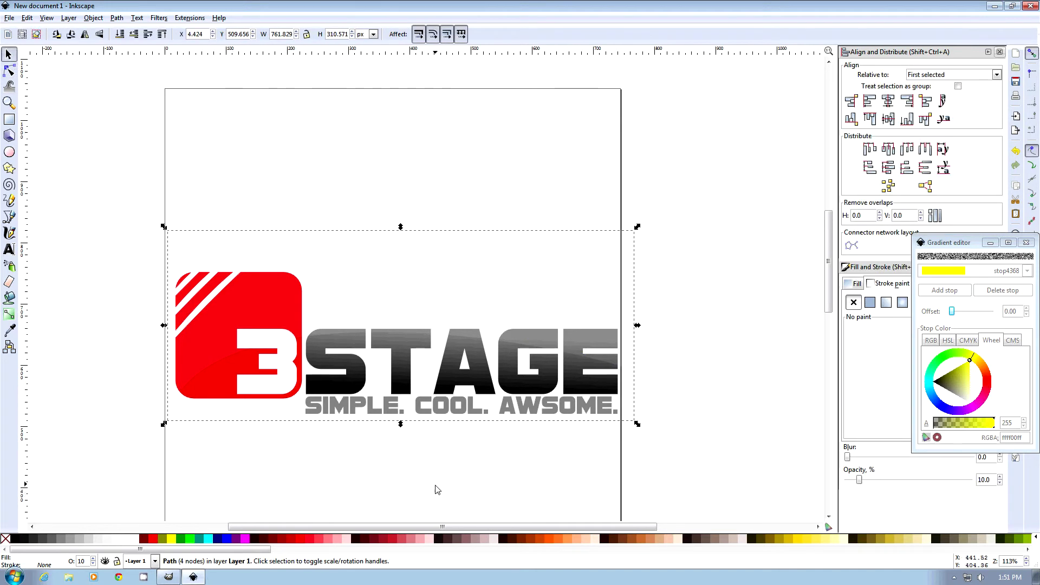
left_click(438, 499)
Paste the copied reference logo image and place it directly beneath the drawn logo for comparison.
key("minus")
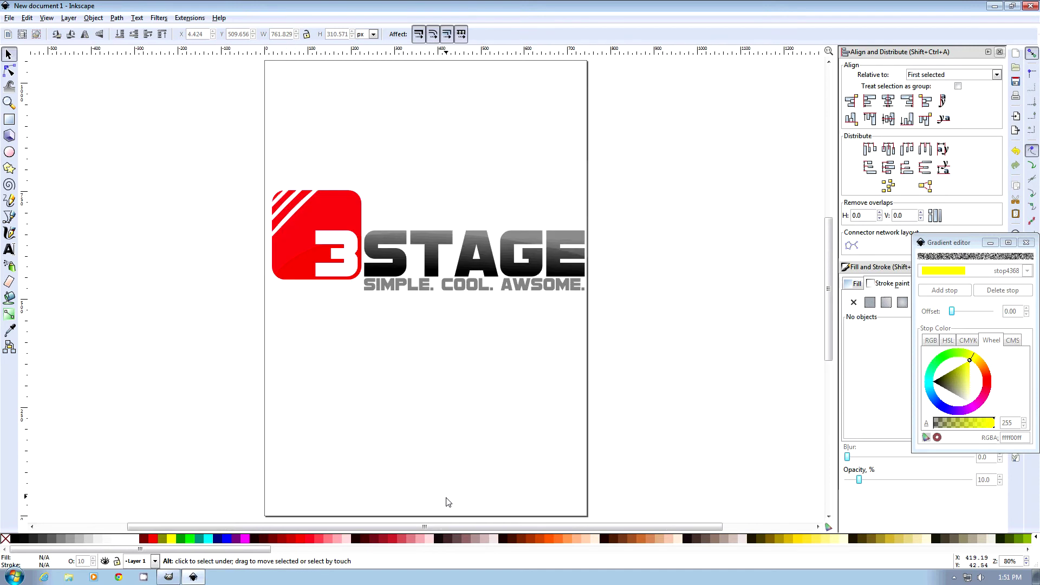
key("ctrl+v")
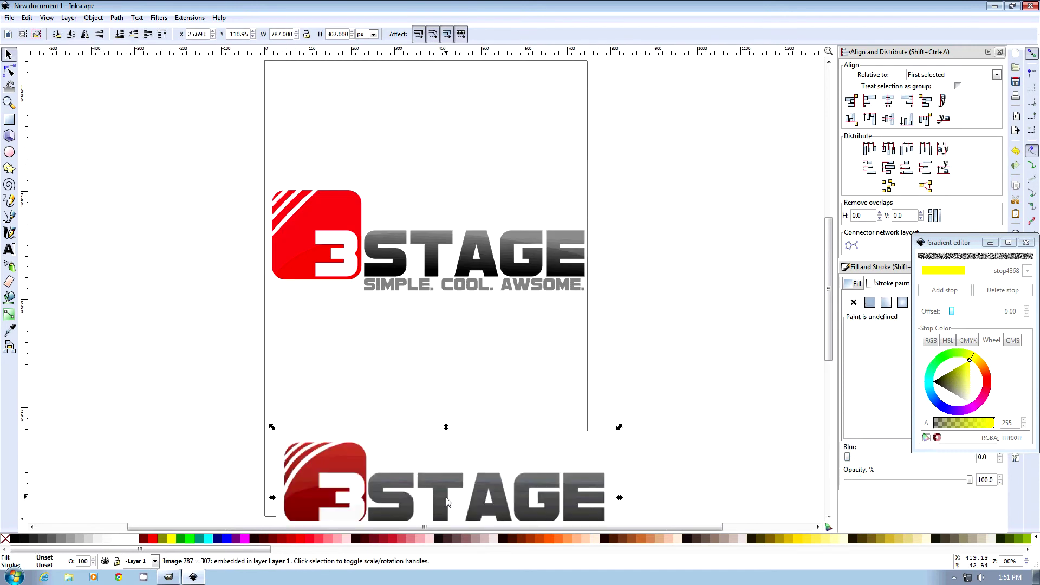
left_click_drag(448, 486, 432, 352)
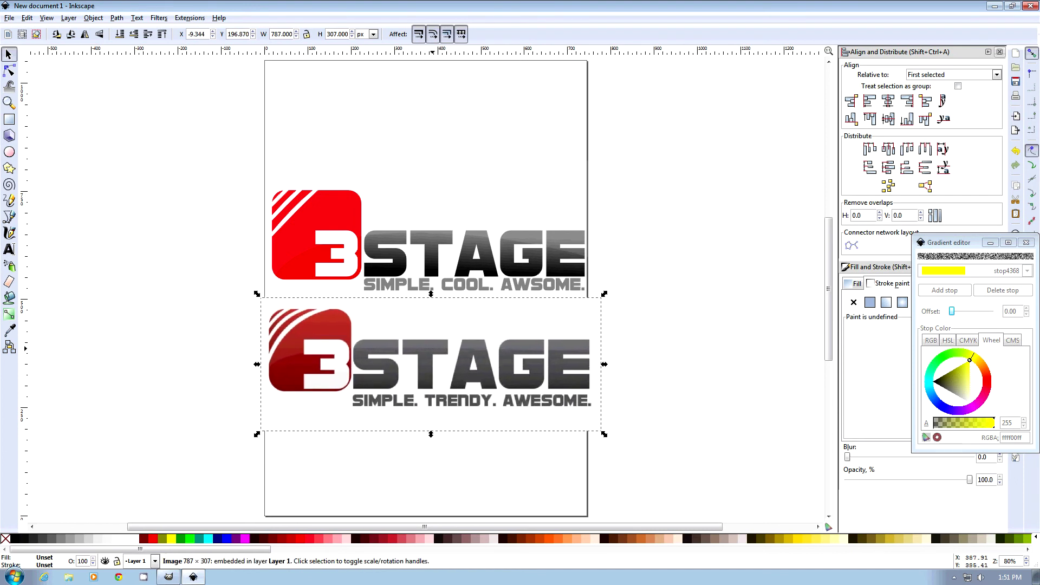